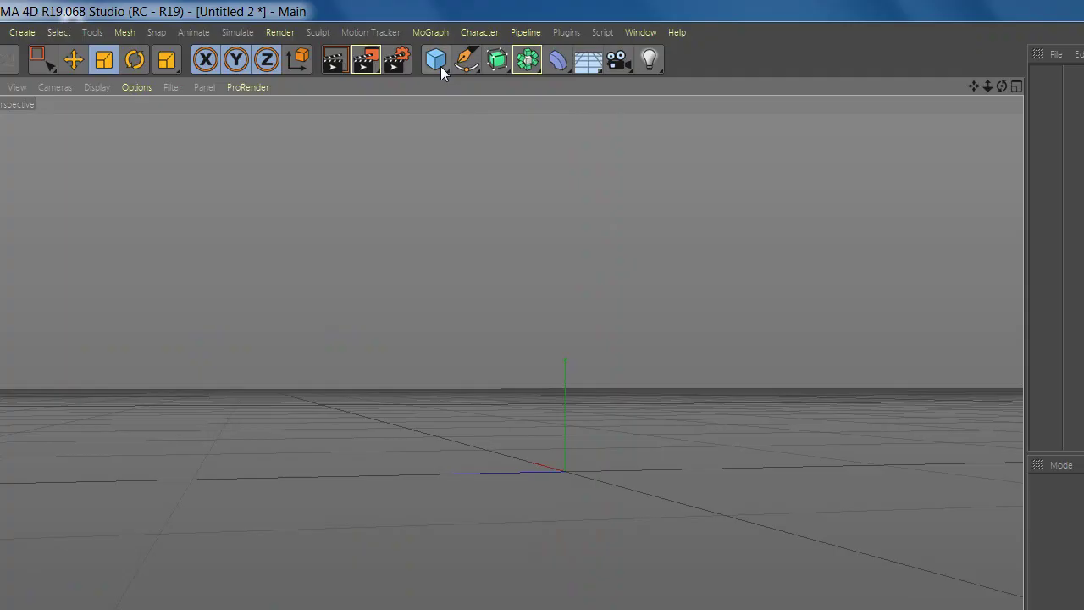
Add a cube and a Subdivision Surface generator with its editor subdivision set to 3
click(437, 64)
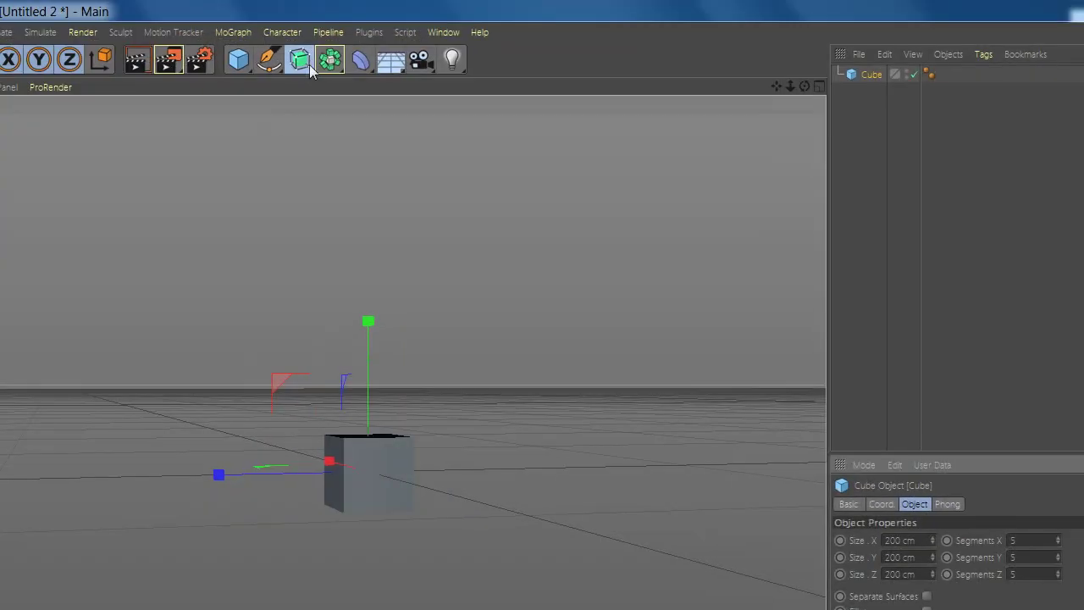
click(309, 64)
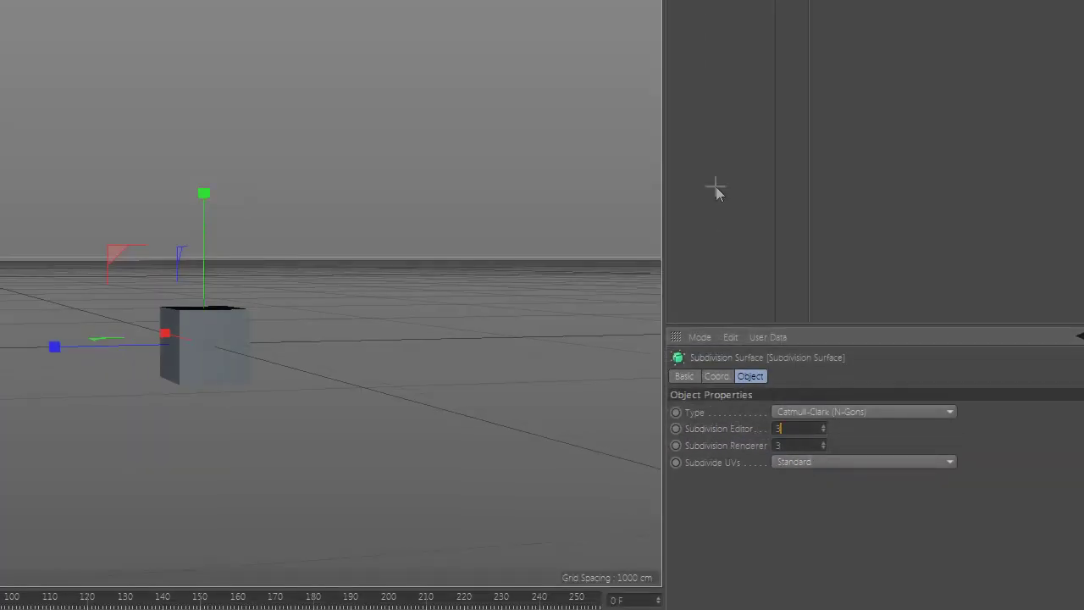
click(716, 187)
Add a Displacer deformer, nest it under the cube, and place the cube inside the Subdivision Surface
click(252, 61)
click(349, 268)
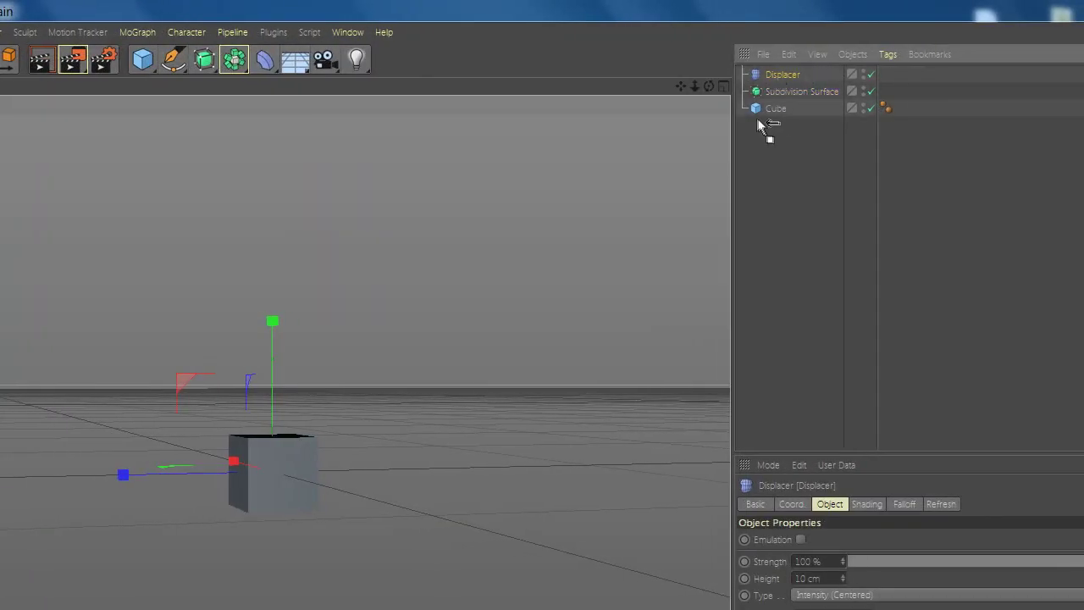
click(773, 92)
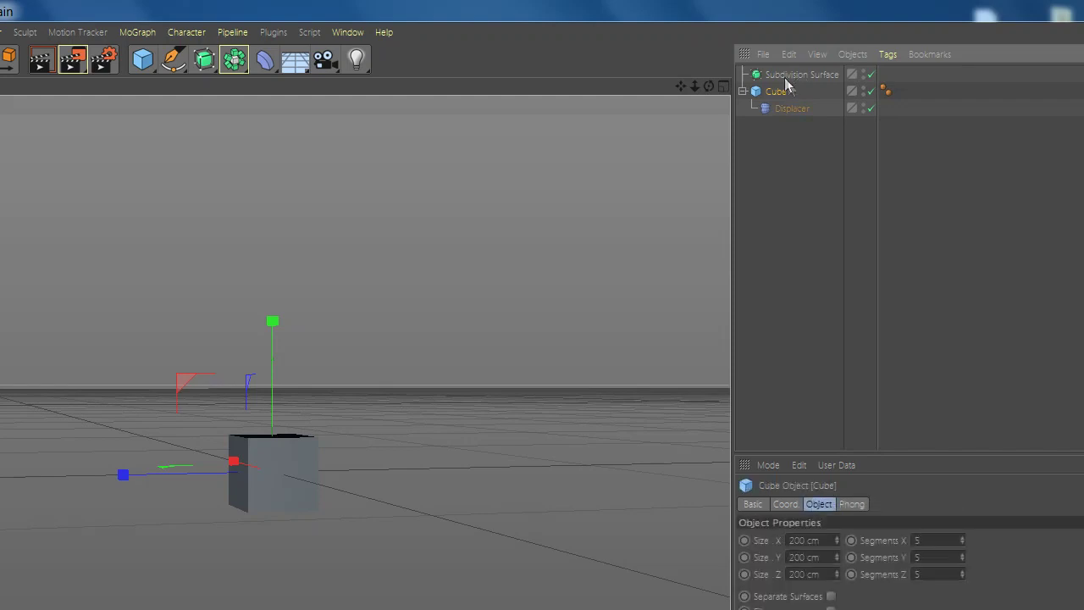
Set the Displacer's height to 185 cm
click(785, 109)
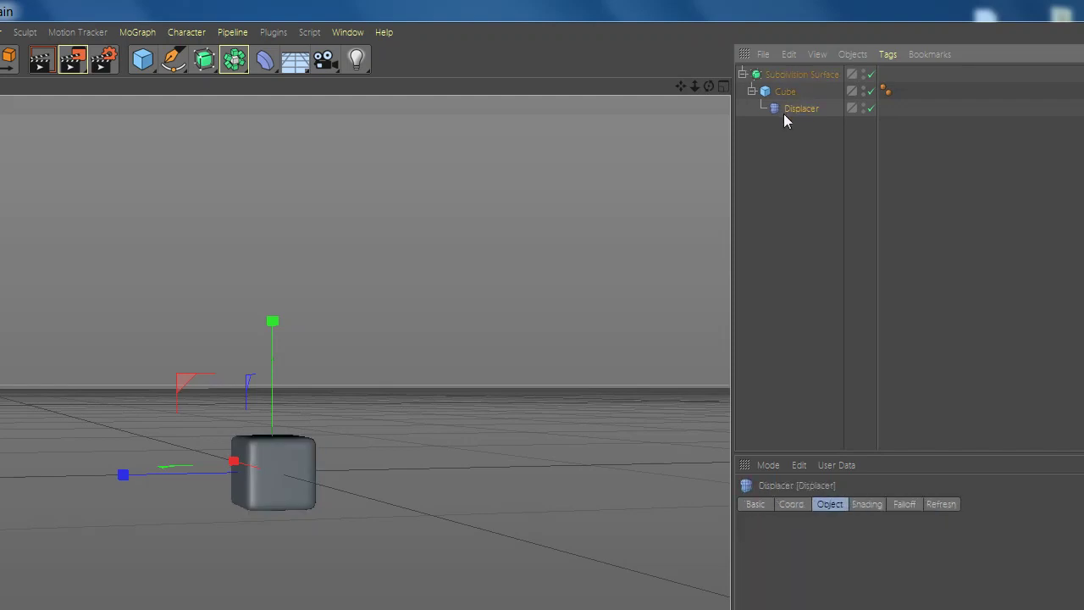
text(185)
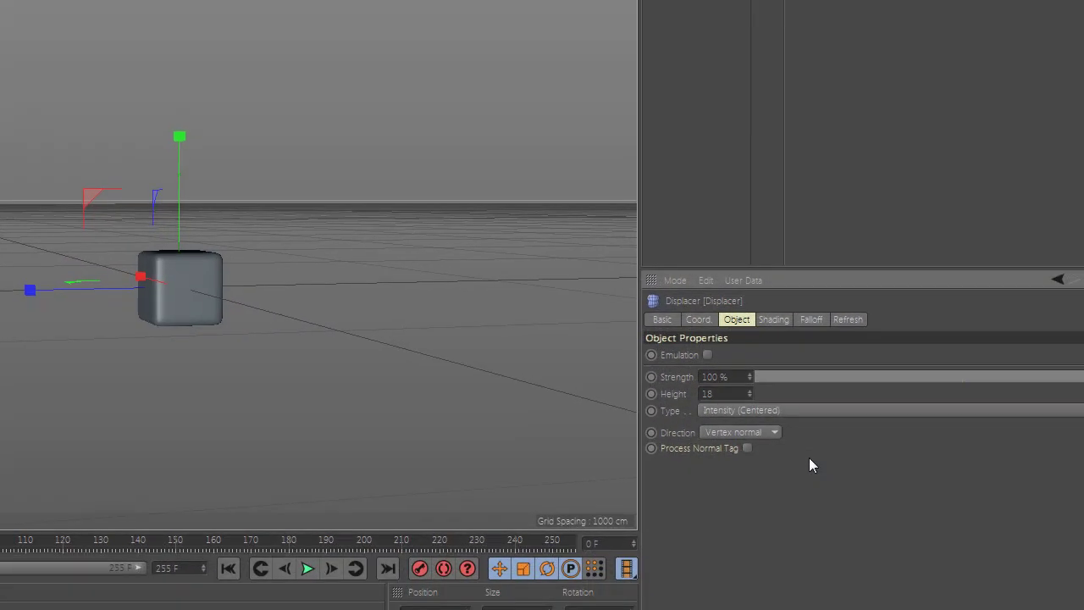
key(Return)
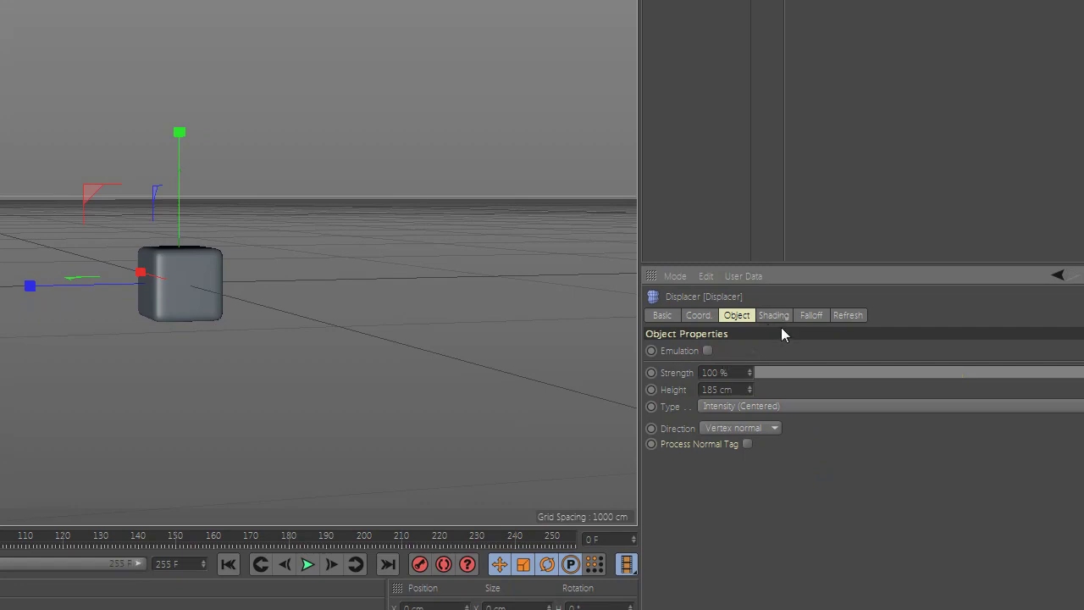
Assign a Noise shader to the Displacer's shading and open the shader's properties
click(774, 316)
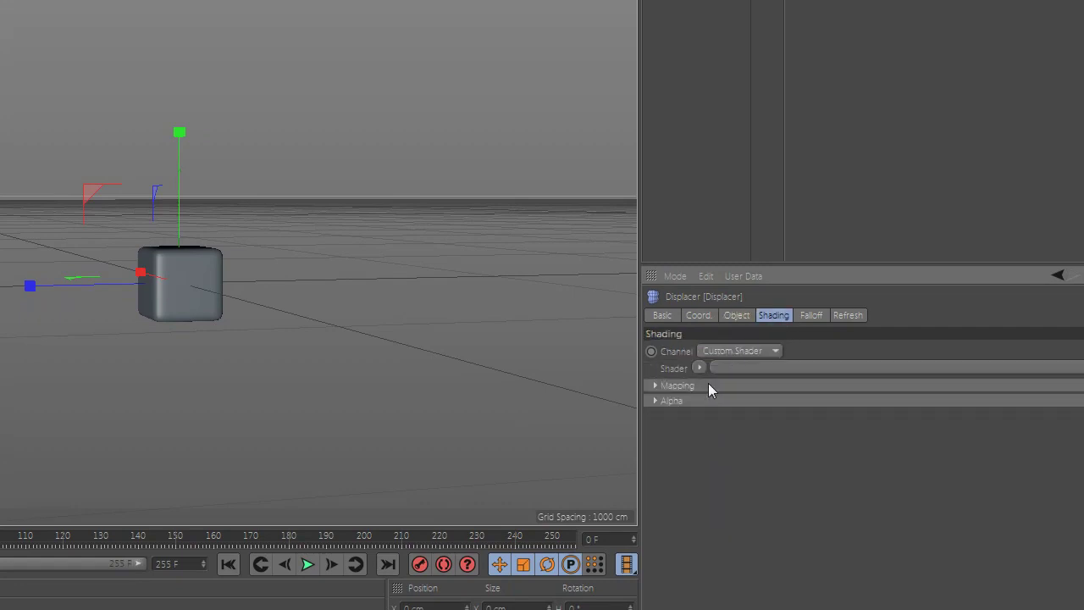
click(700, 366)
click(704, 160)
click(732, 413)
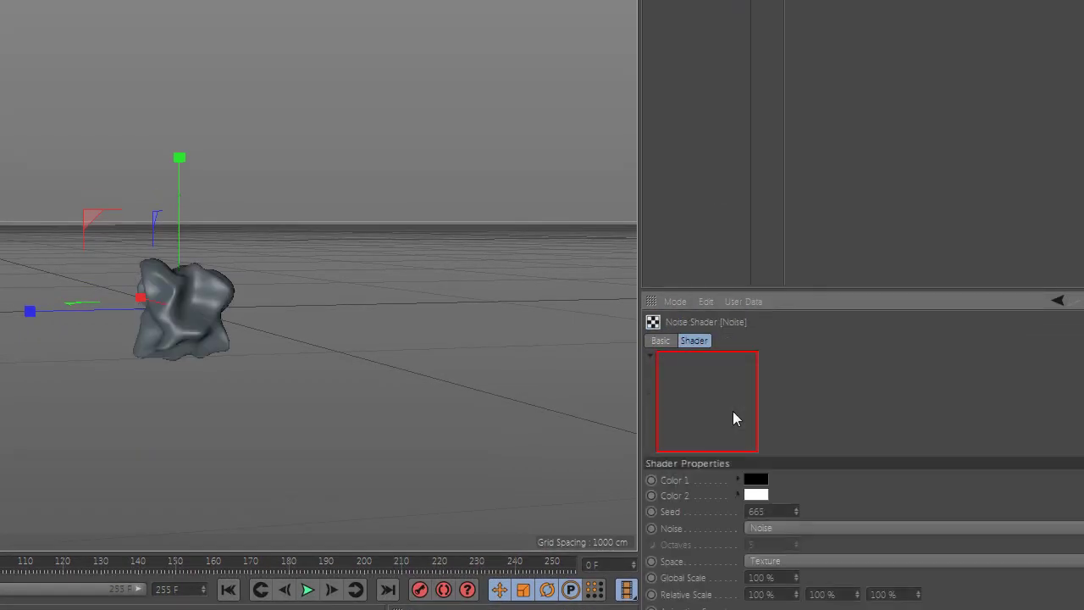
Change the shader's noise type to FBM and set its global scale to 1166%
click(789, 527)
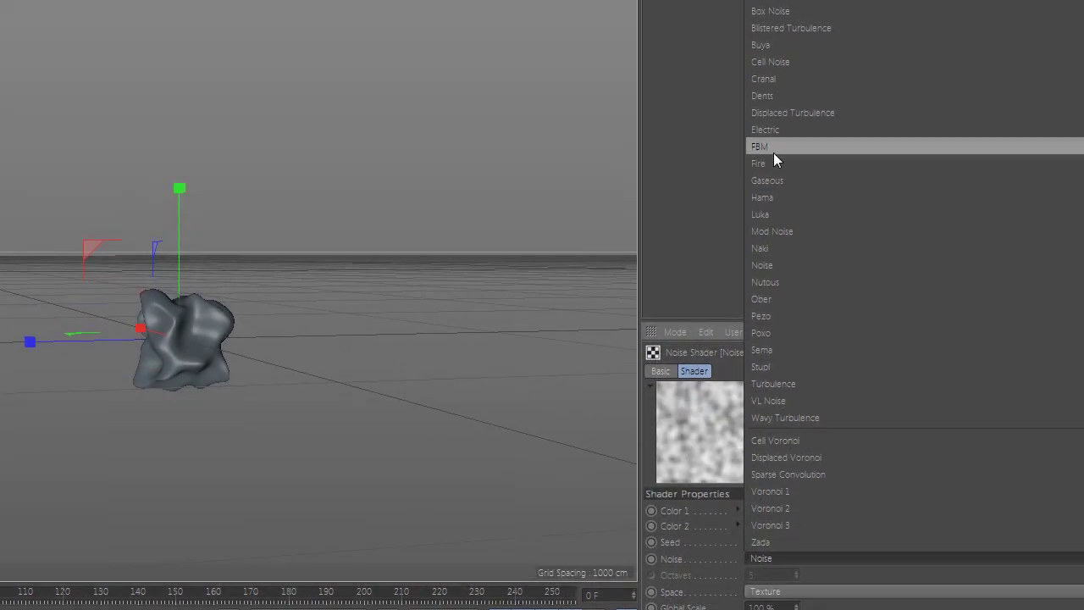
click(774, 38)
double_click(772, 437)
text(116)
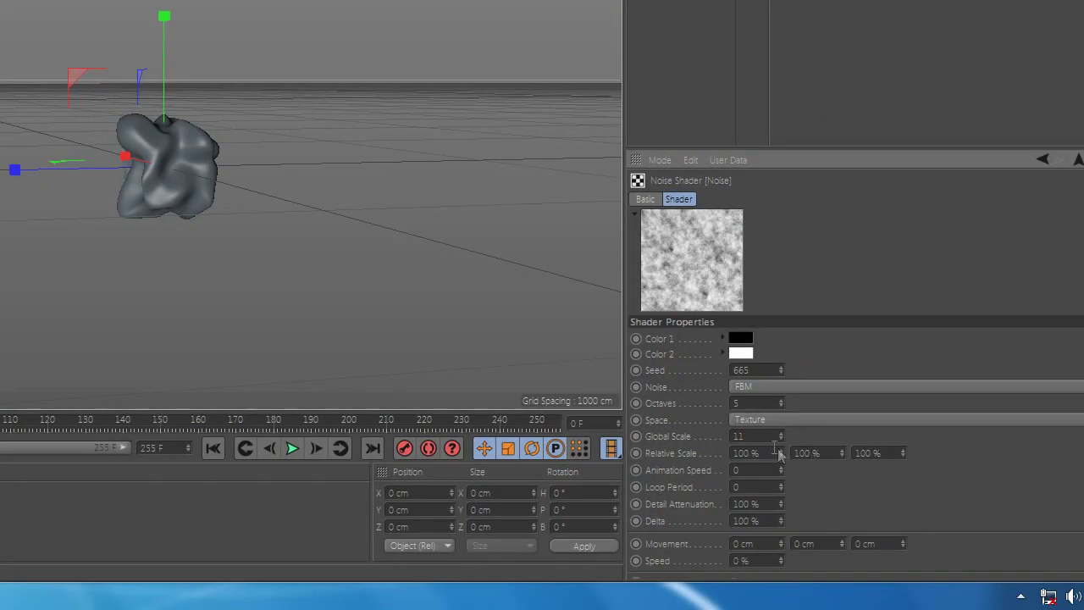
text(6)
key(Return)
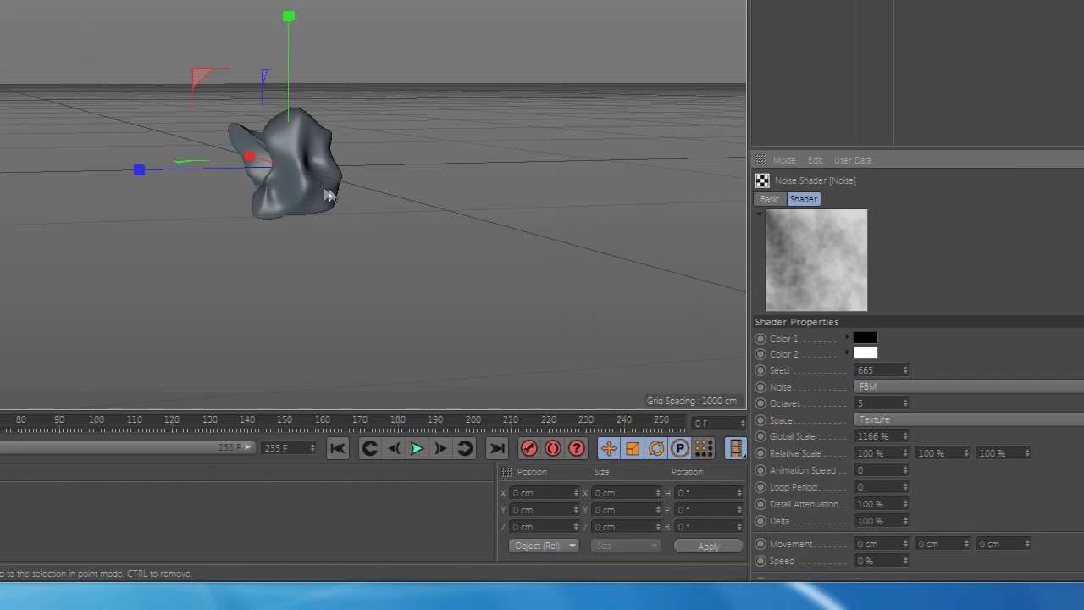
Convert the whole Subdivision Surface hierarchy into a single editable polygon object
alt+drag(141, 192, 165, 200)
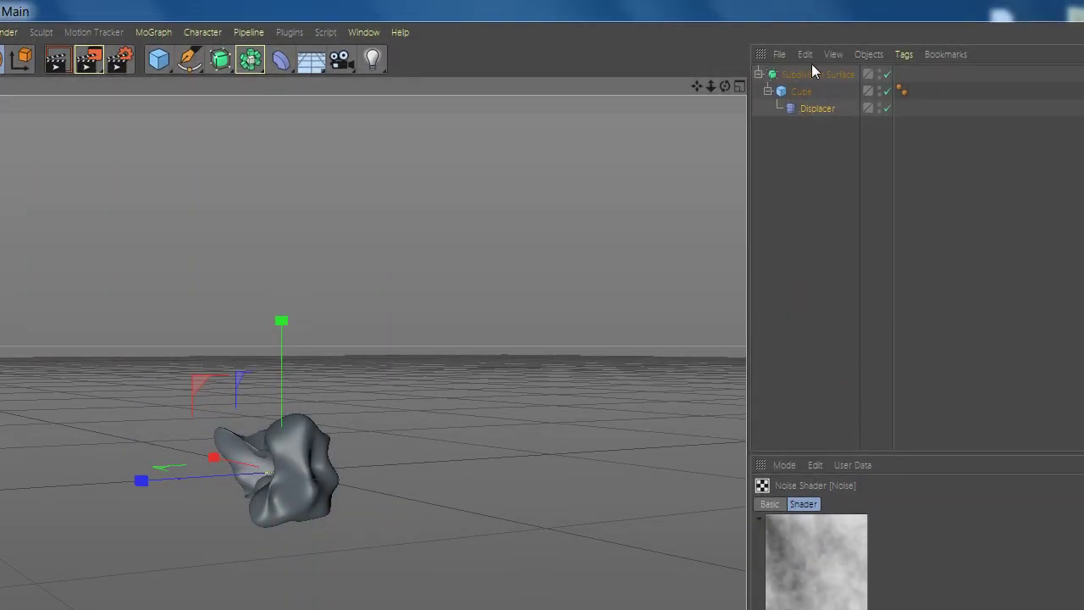
right_click(812, 76)
click(907, 596)
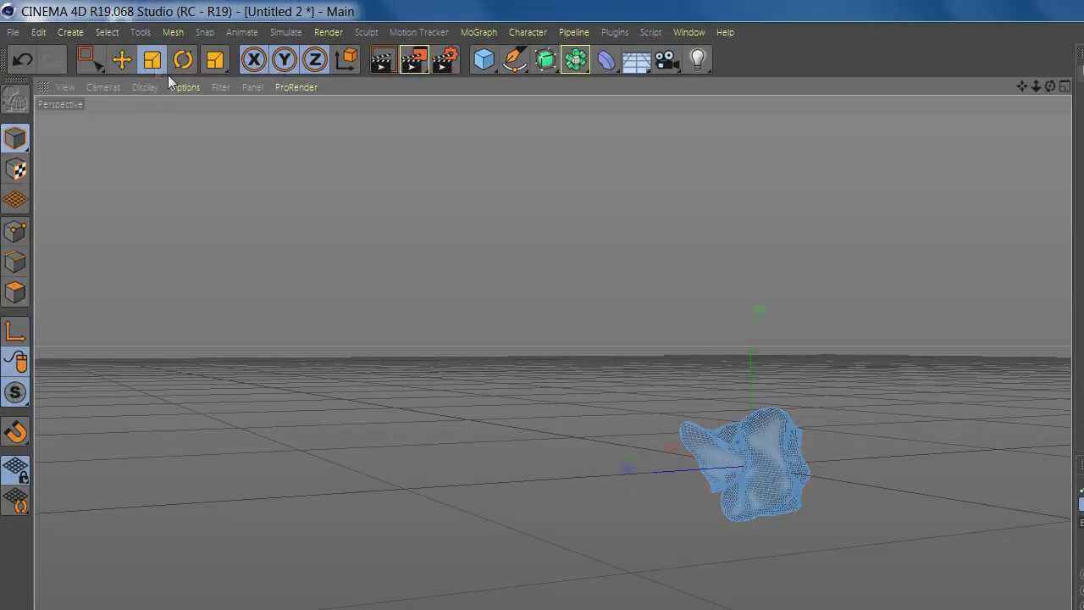
Add a sphere and move it along the Z axis until it stands clear of the displaced rock
click(125, 61)
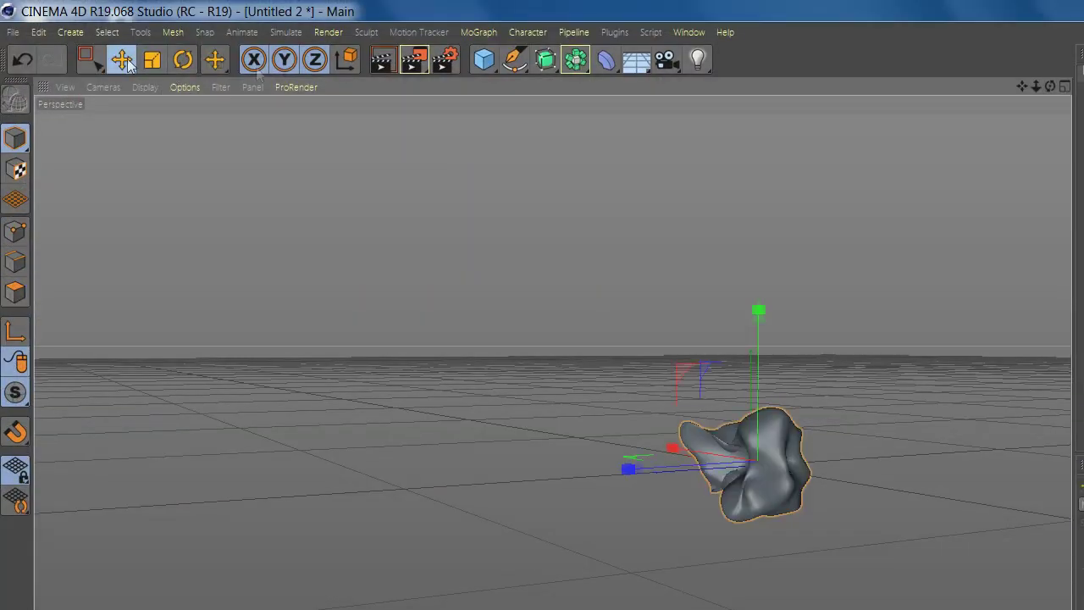
drag(484, 59, 799, 113)
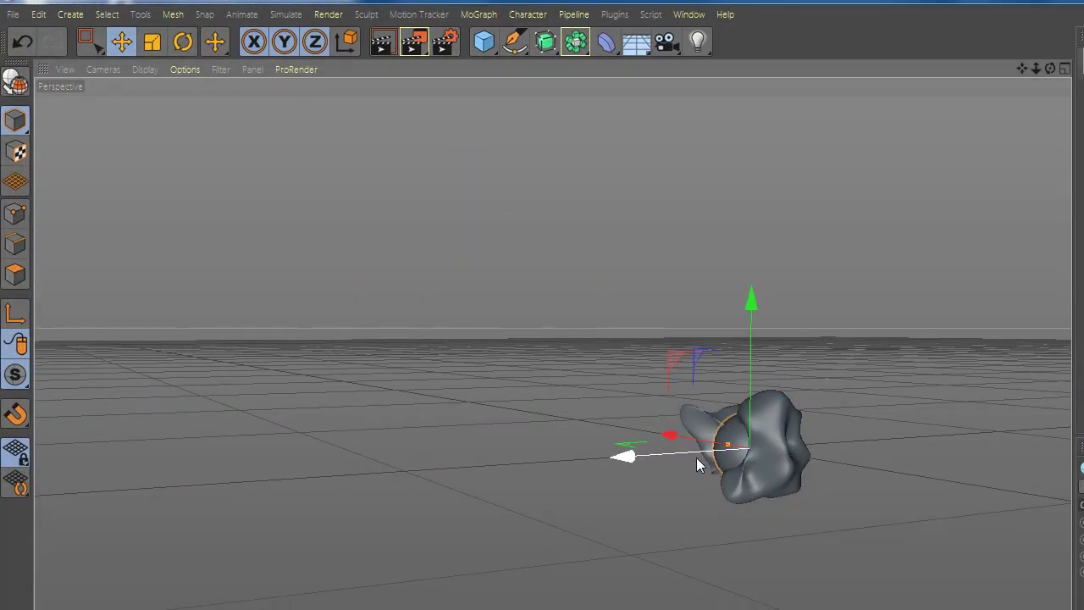
drag(697, 472, 518, 566)
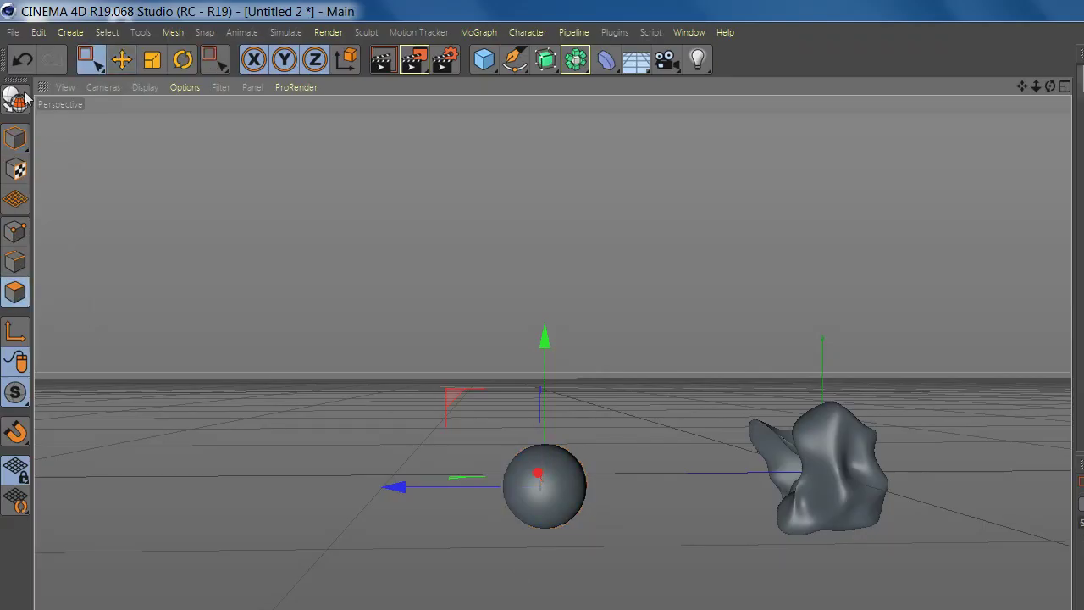
Select the sphere's upper polygons with soft selection enabled and pull them upward along Y into an elongated shape
scroll(460, 584, up, 3)
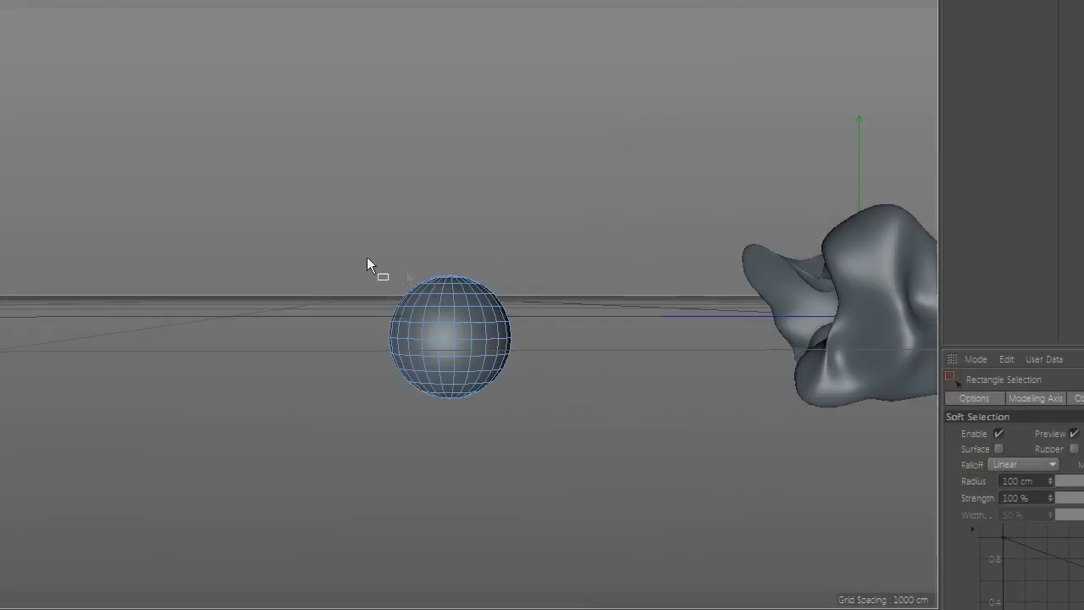
scroll(592, 441, up, 5)
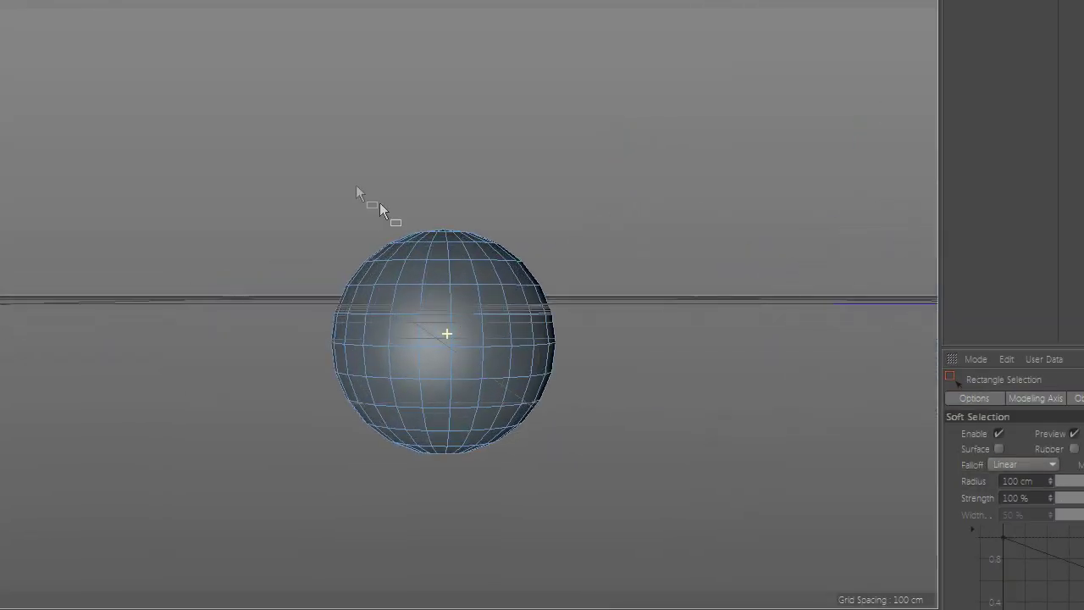
drag(316, 160, 414, 243)
drag(614, 289, 614, 289)
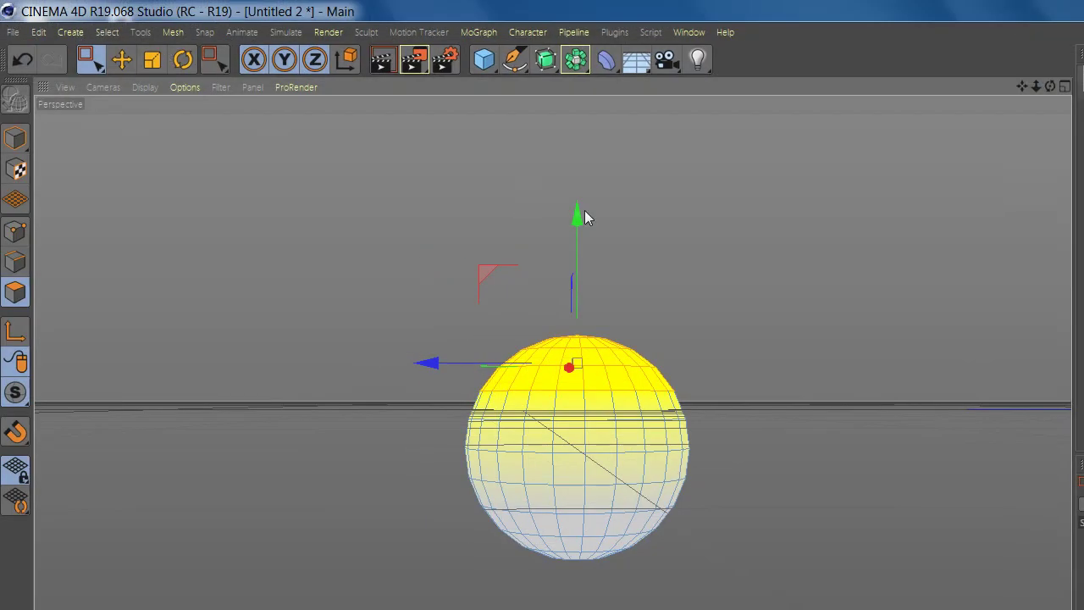
drag(579, 219, 582, 166)
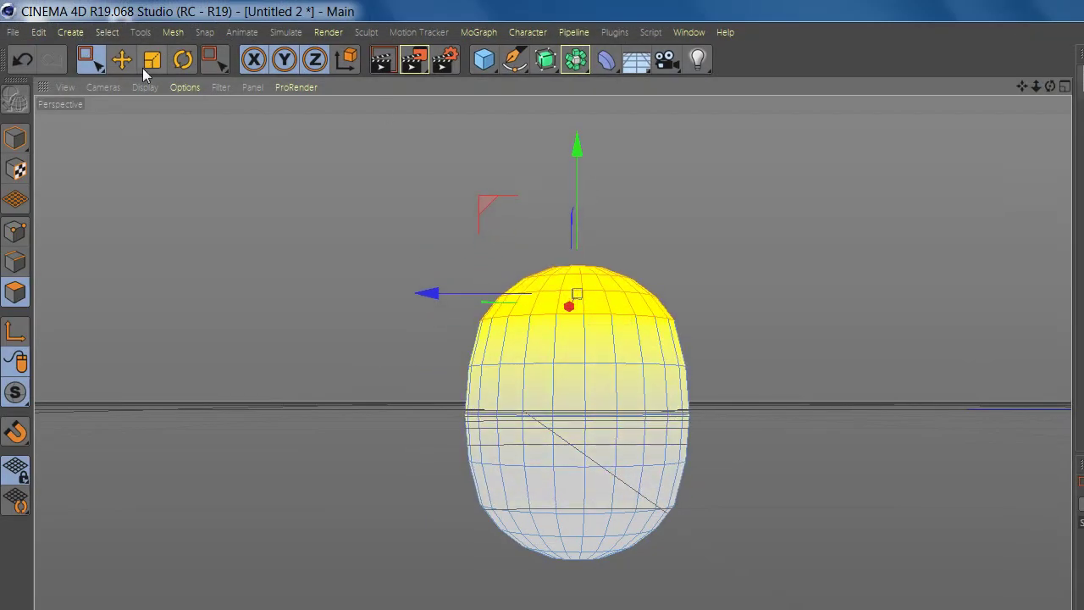
Scale the selected upper polygons down uniformly to taper the shape into a narrow tip
key(t)
drag(735, 285, 436, 298)
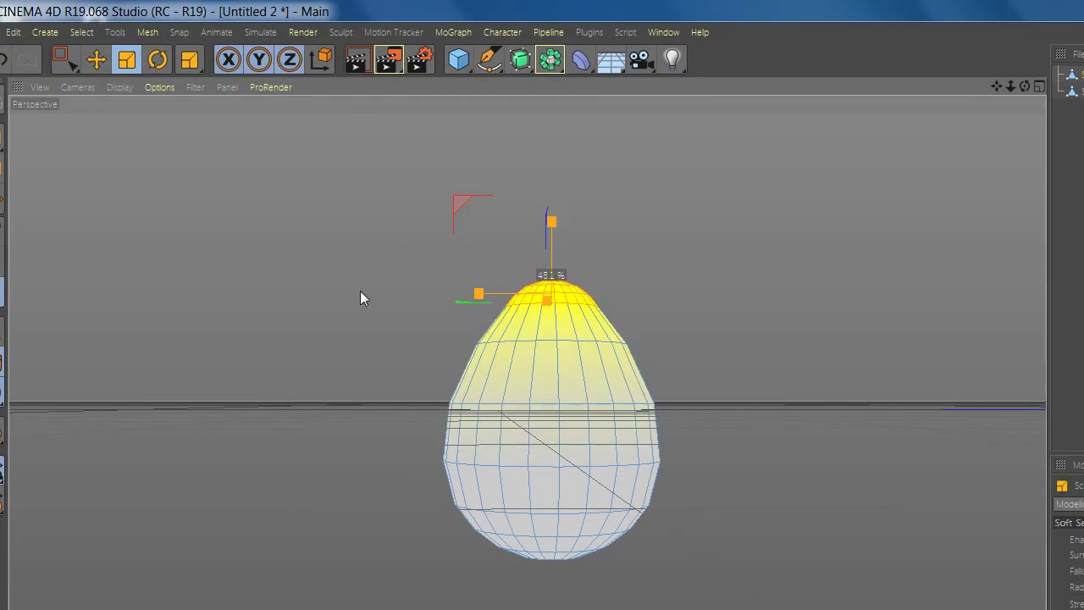
drag(360, 291, 331, 293)
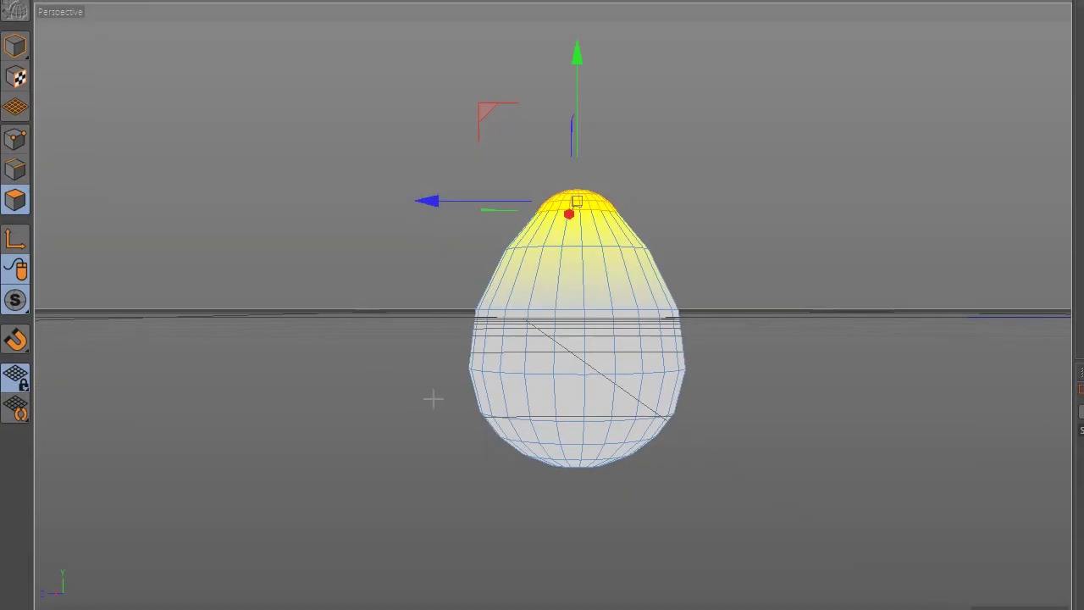
Select the lower polygons of the tapered shape and scale them outward to form a wide base
drag(378, 455, 872, 609)
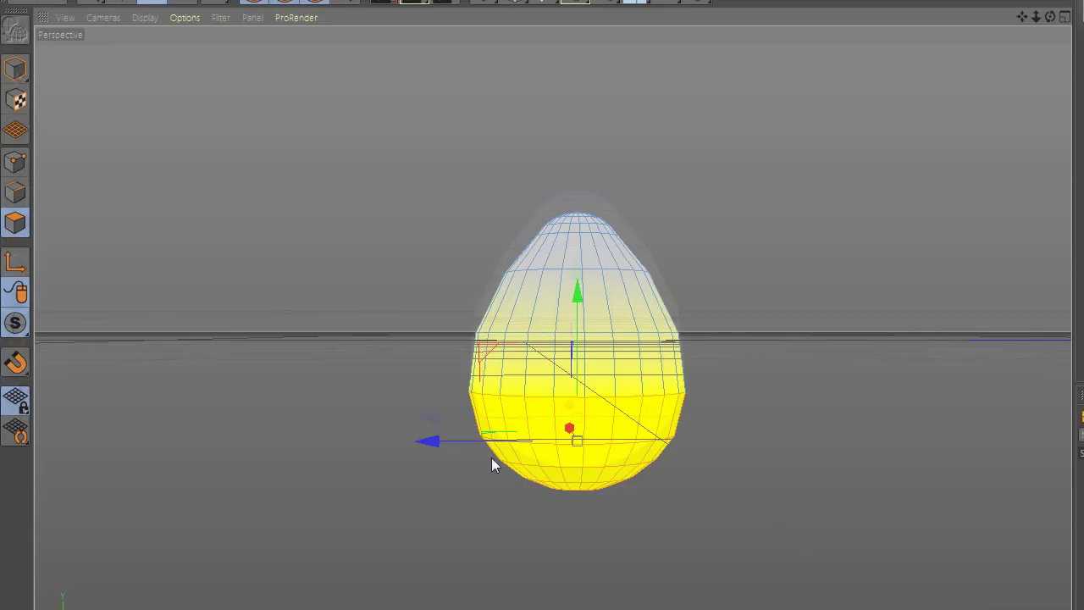
key(t)
drag(431, 519, 492, 528)
drag(492, 438, 365, 422)
key(ctrl+z)
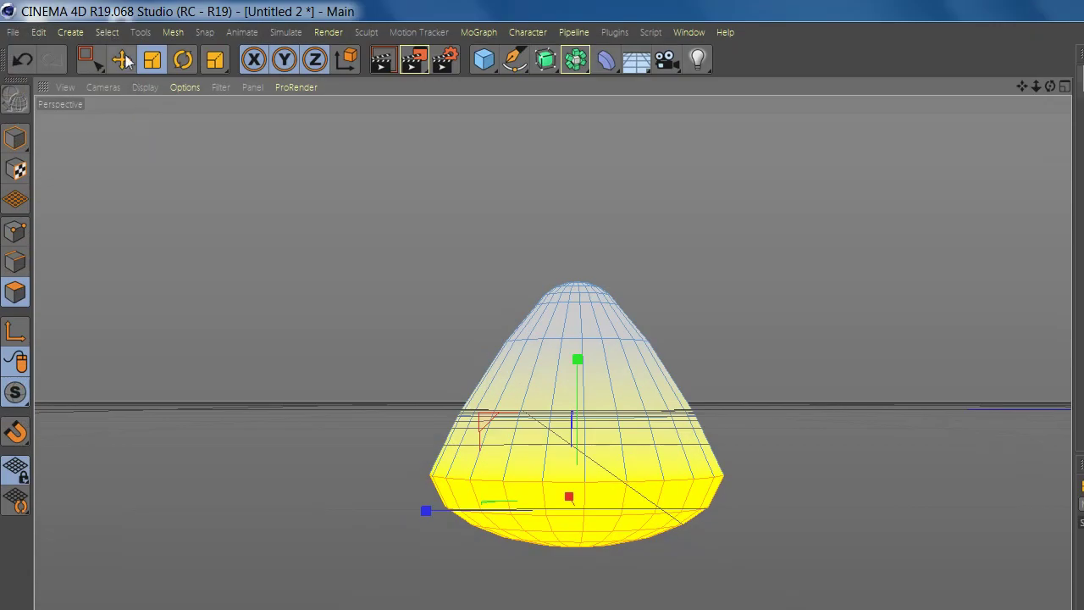
Move the base polygons down along Y to lengthen the body and flatten them vertically
key(e)
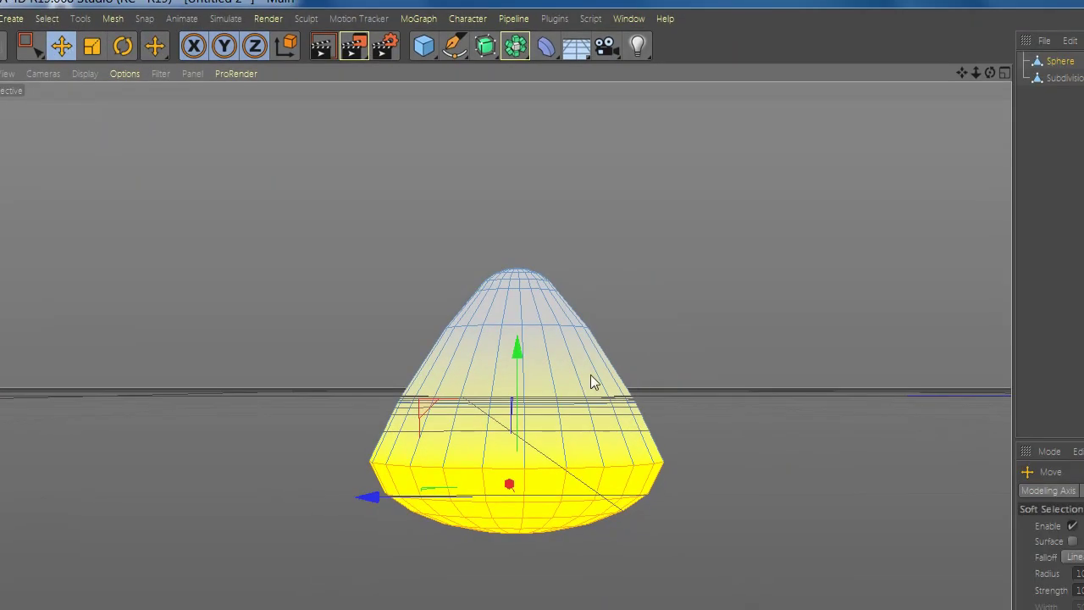
drag(522, 354, 536, 449)
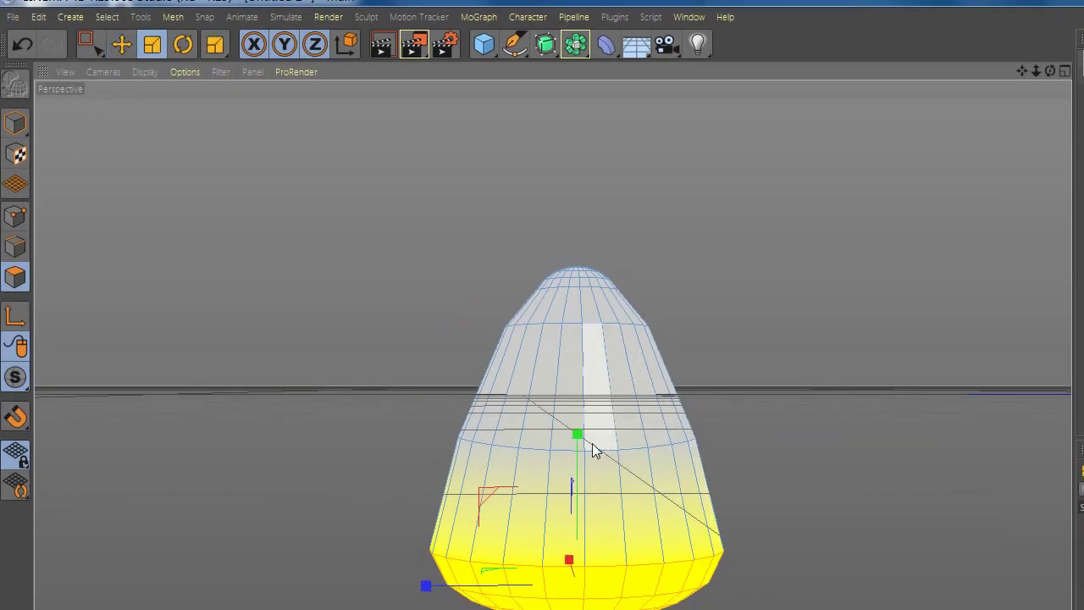
drag(577, 436, 581, 489)
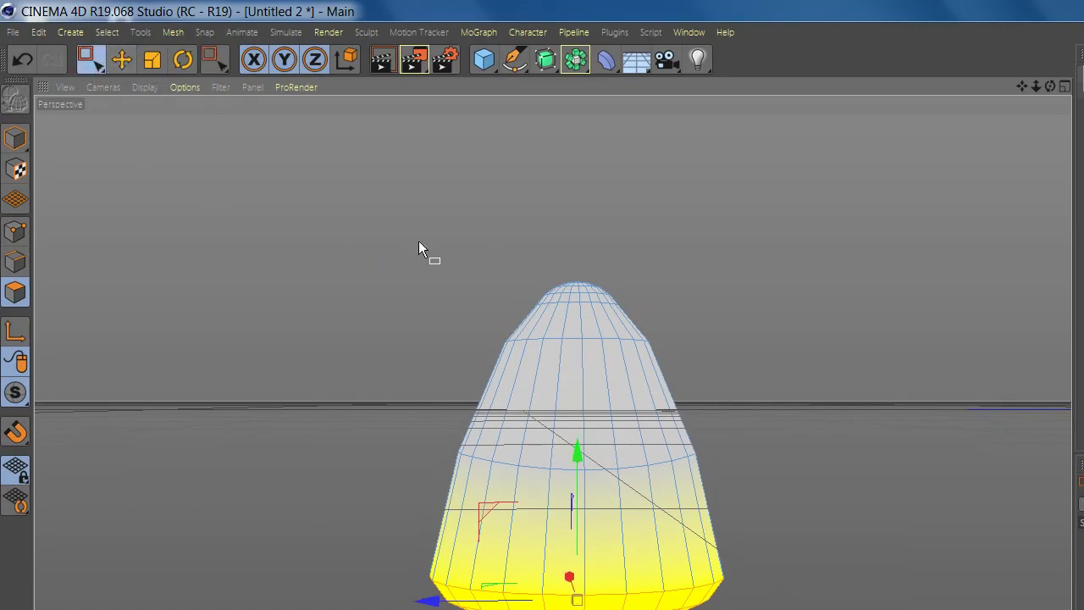
Select the upper half of the shape's polygons and widen them slightly along the Z axis
drag(355, 244, 690, 478)
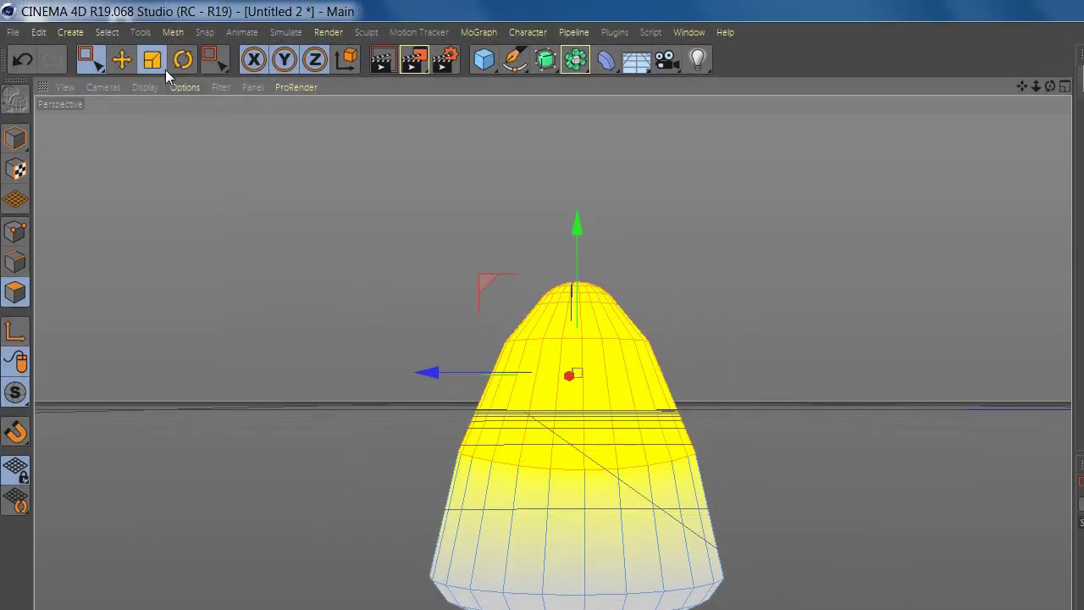
click(162, 66)
mouse_move(429, 377)
mouse_down()
mouse_move(440, 380)
mouse_move(408, 383)
mouse_move(422, 388)
mouse_up()
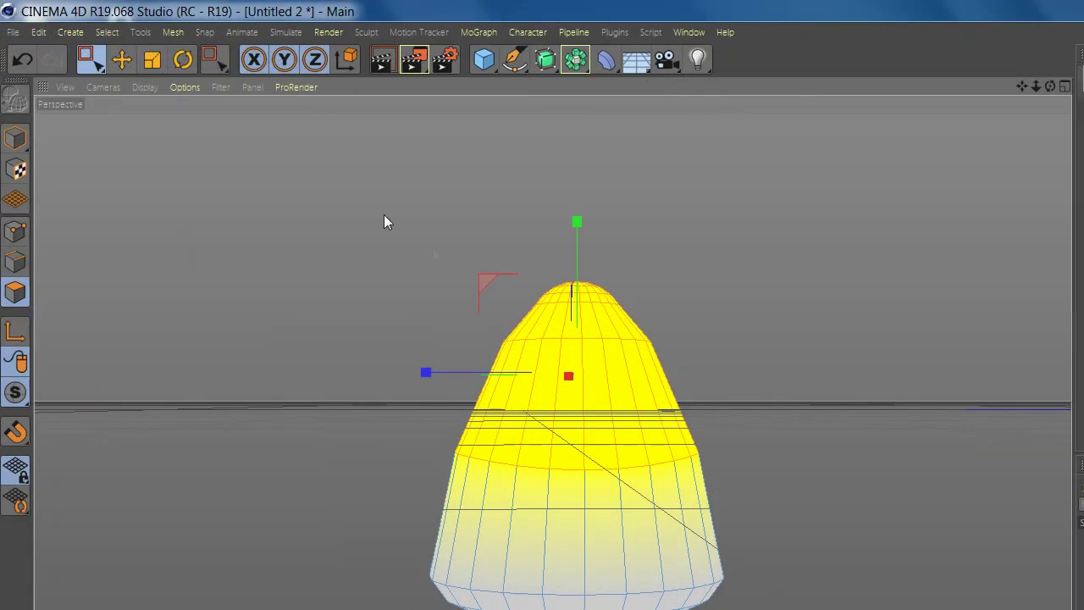
Select all polygons of the tapered shape, scale them narrower along X and Z, and return to Model mode
drag(347, 190, 797, 607)
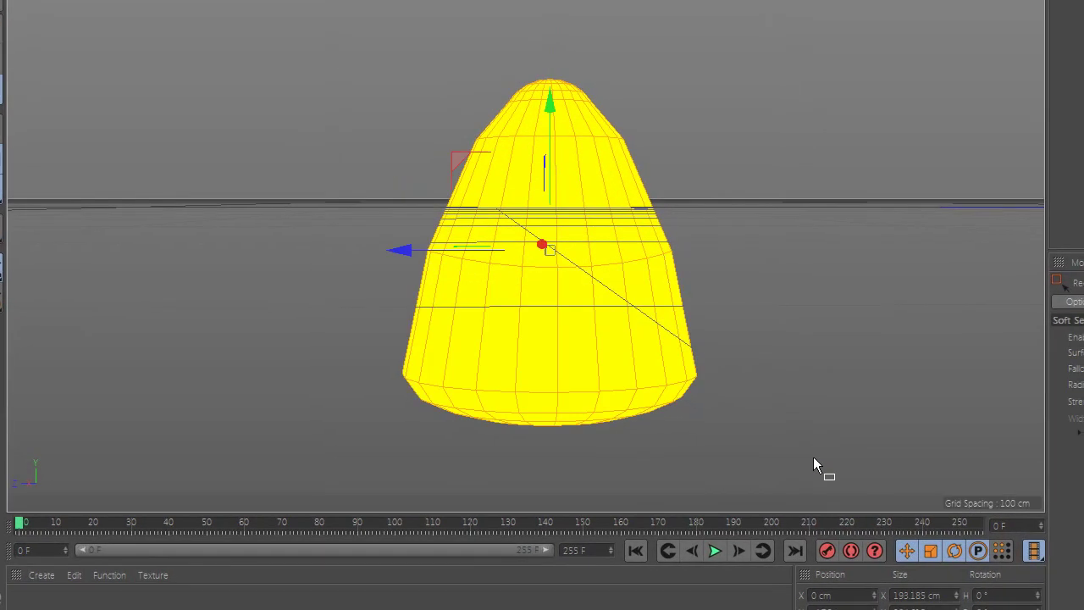
scroll(754, 597, down, 2)
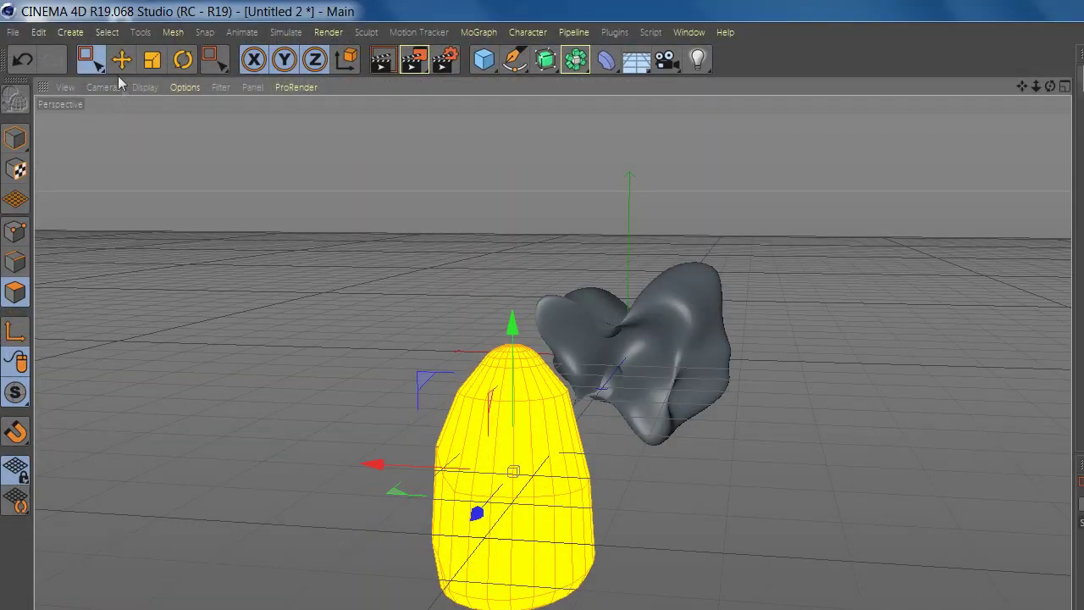
drag(370, 462, 448, 457)
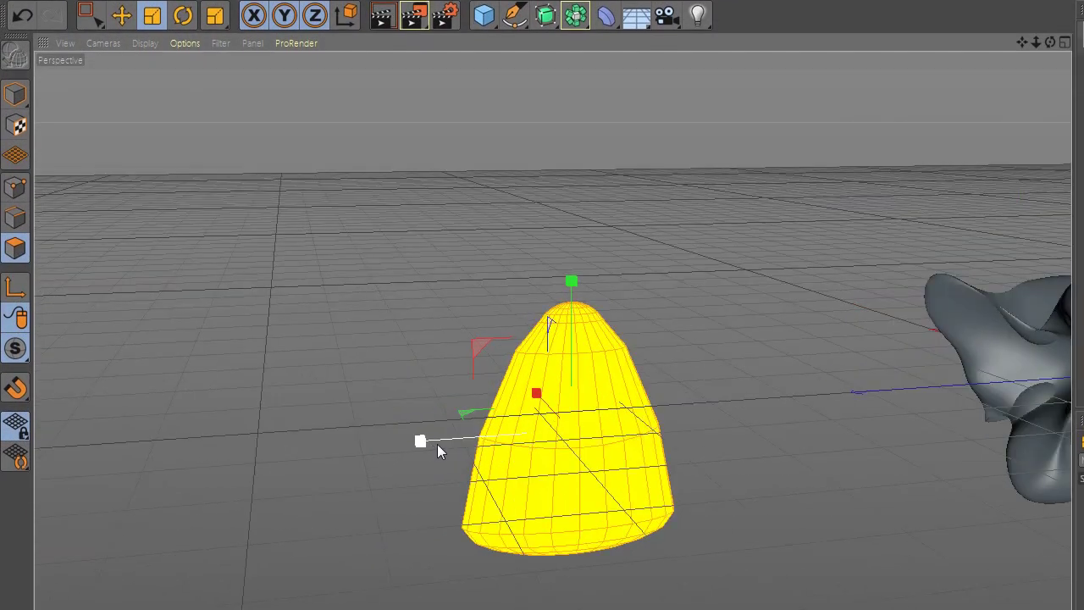
drag(437, 444, 482, 447)
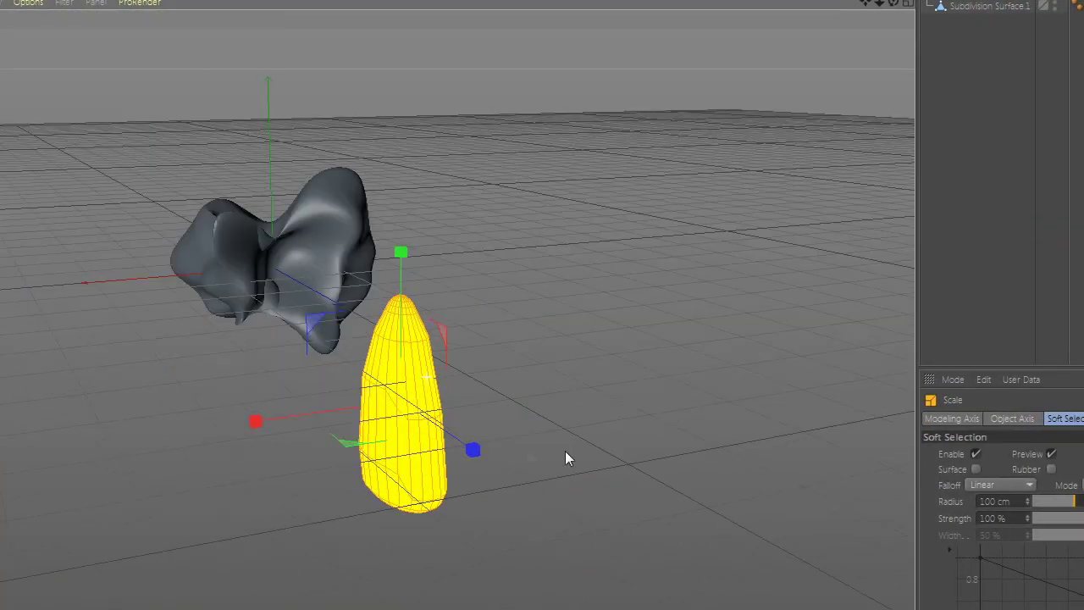
drag(471, 450, 463, 445)
click(17, 138)
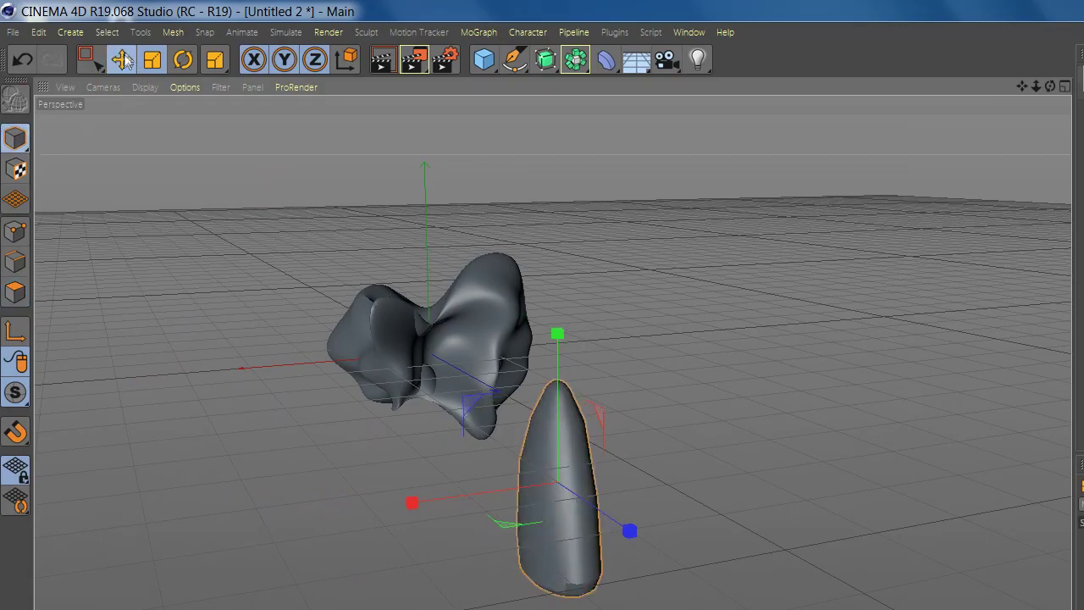
Add a Cloner with the tapered Sphere as its child and hide Subdivision Surface.1 in the editor
click(119, 61)
alt+drag(581, 457, 473, 449)
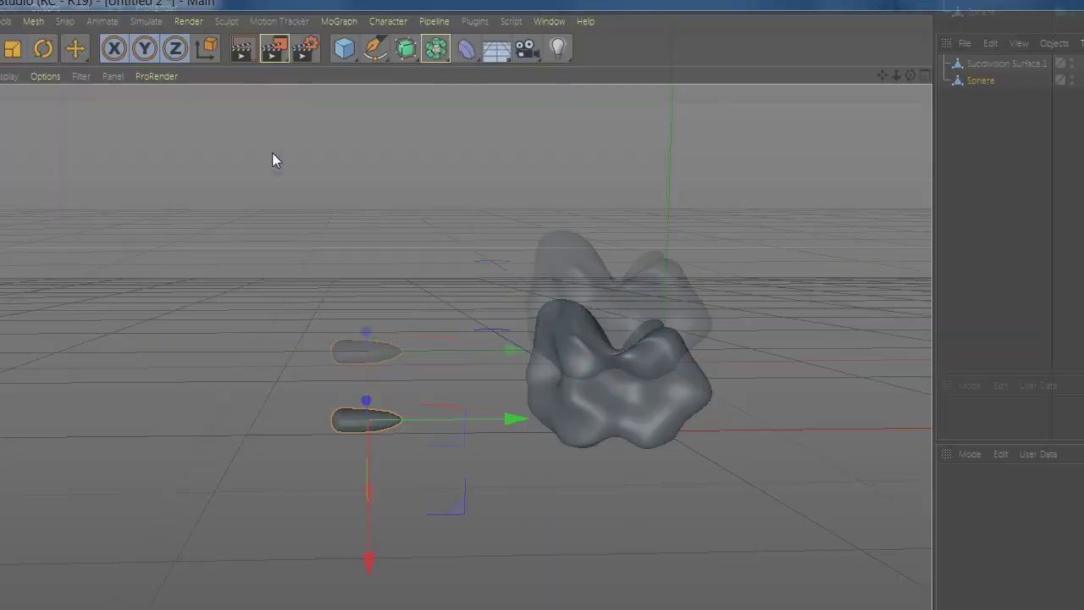
click(355, 34)
click(416, 219)
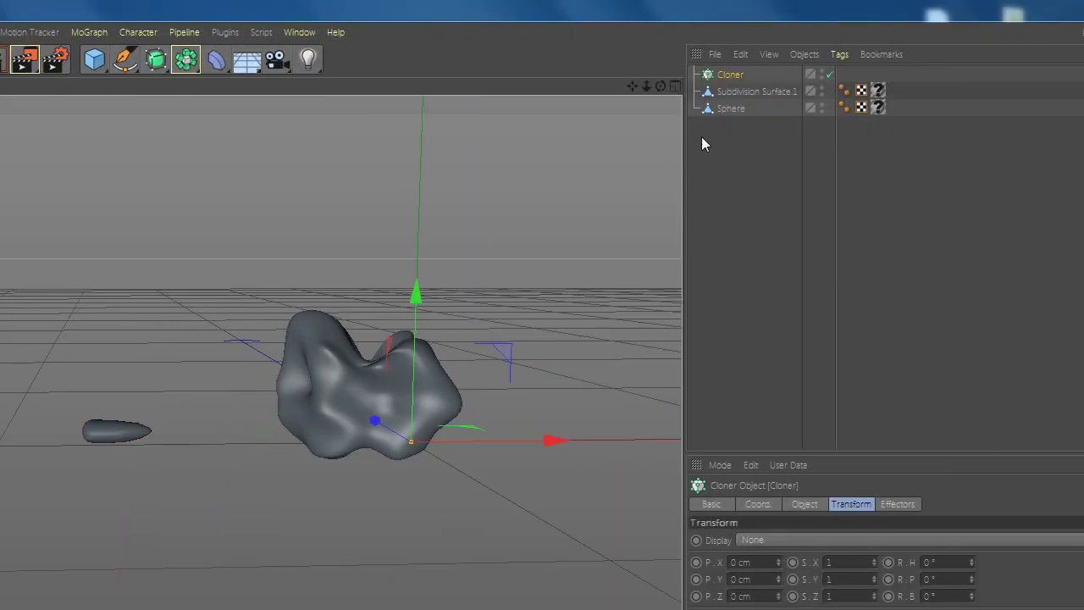
drag(734, 78, 735, 78)
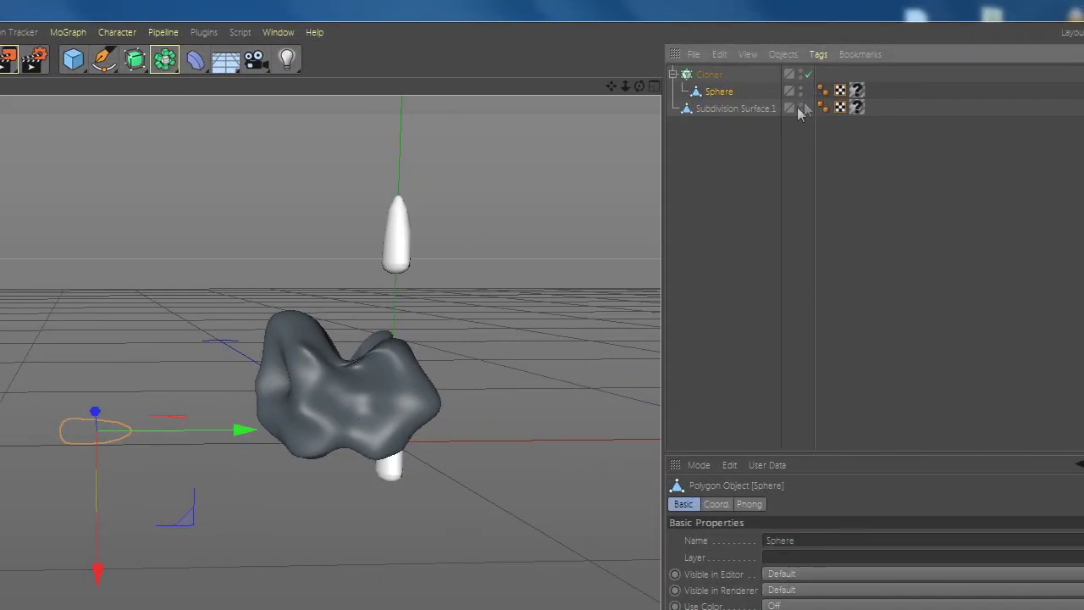
click(801, 105)
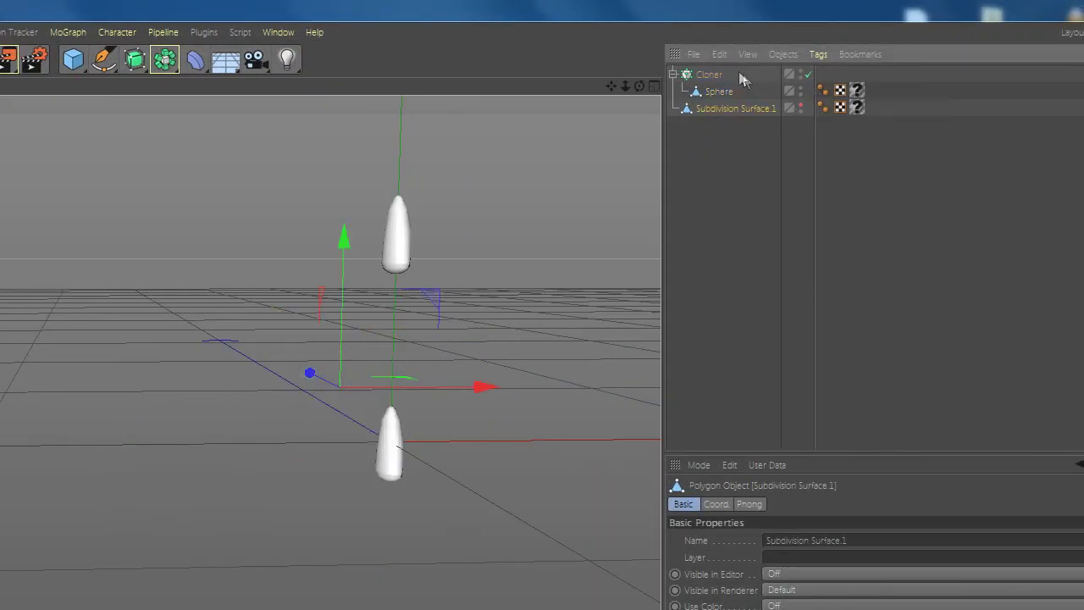
Switch the Cloner to Grid Array mode with a count of 6 × 1 × 6
click(716, 77)
click(783, 504)
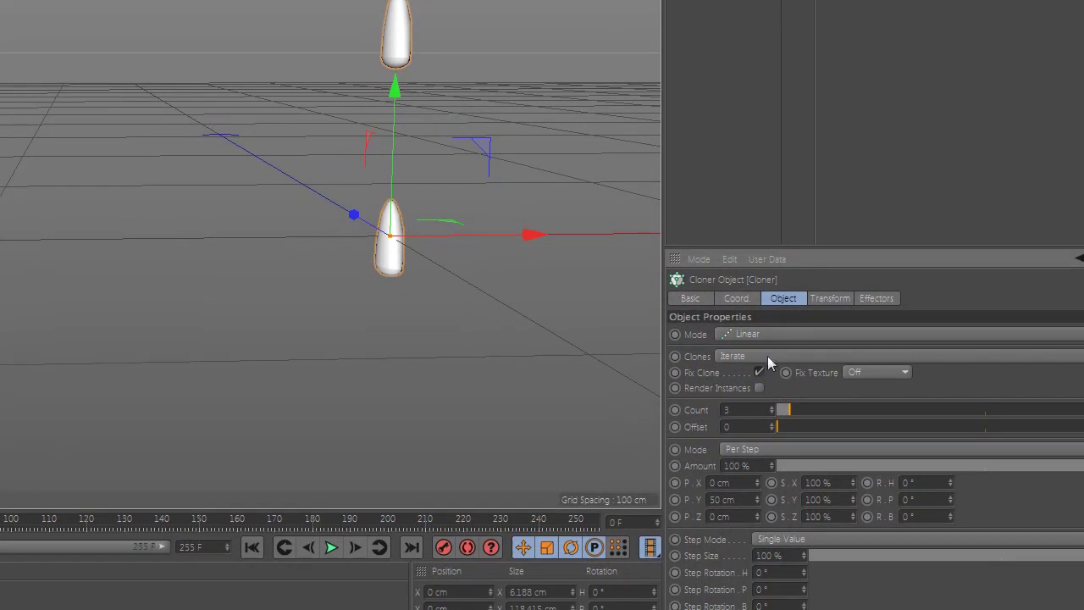
click(753, 361)
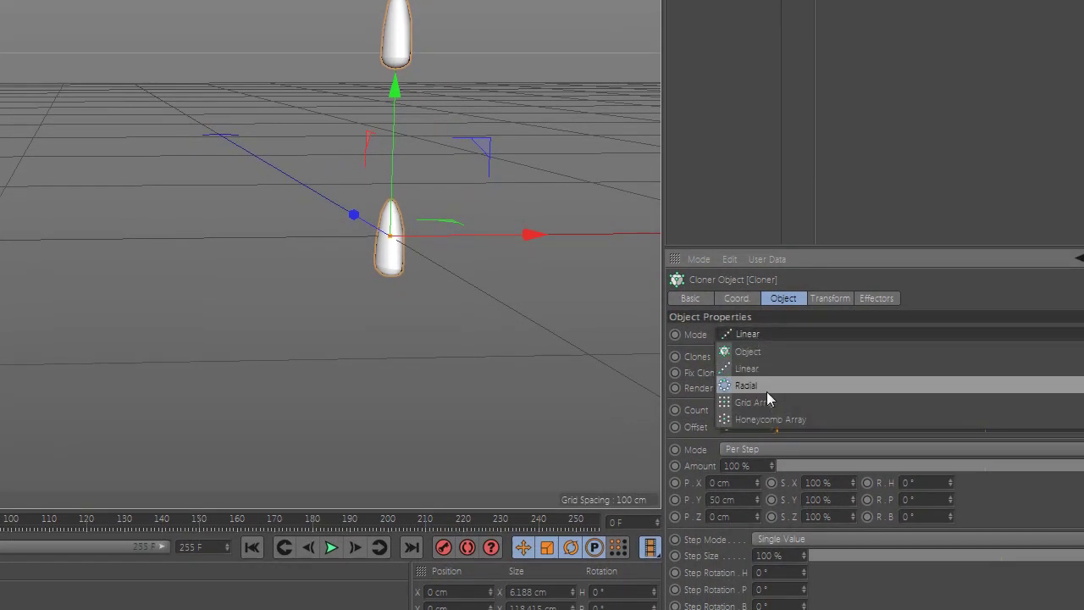
click(760, 418)
text(6)
double_click(845, 410)
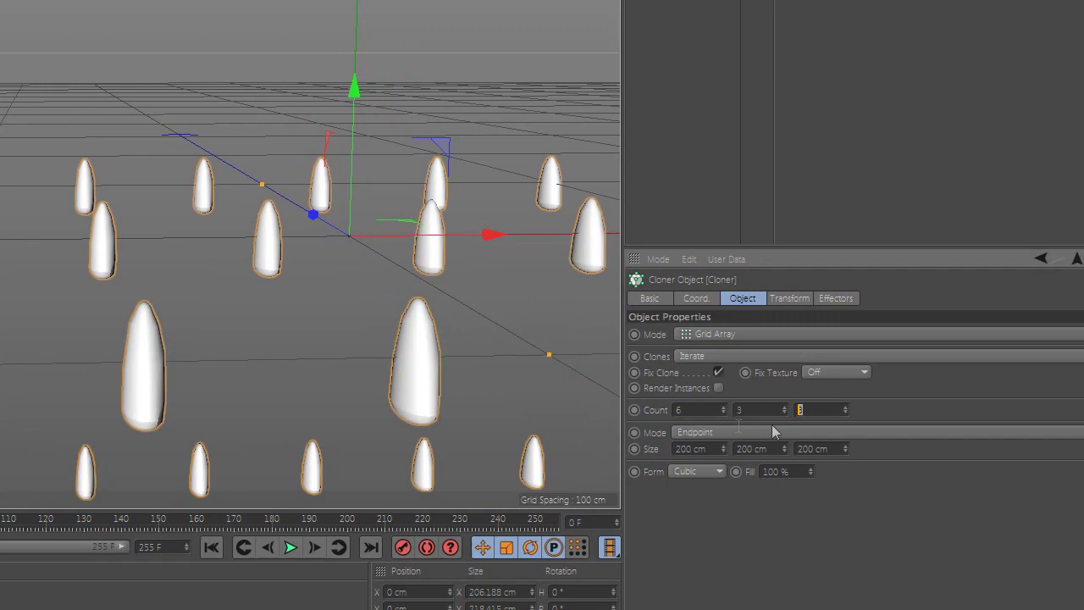
text(6)
double_click(792, 409)
text(1)
Rotate the clones by setting the Cloner's transform rotation R.B to 90°
click(720, 298)
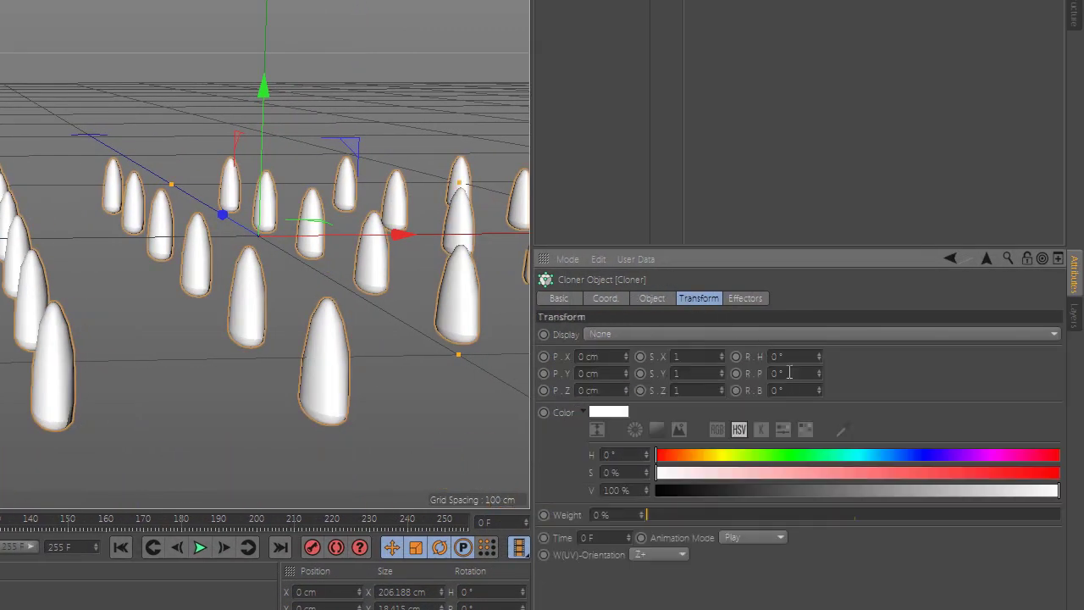
double_click(789, 389)
text(90)
key(Return)
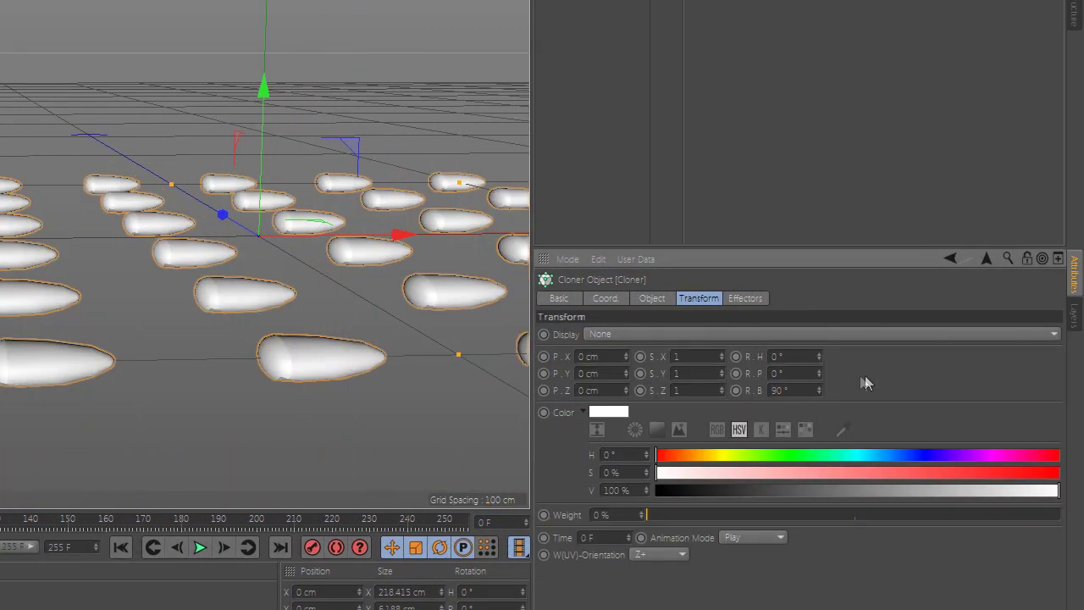
Set the Cloner's Clones option to Sort and its grid spacing mode to Per-Step
click(660, 300)
click(629, 357)
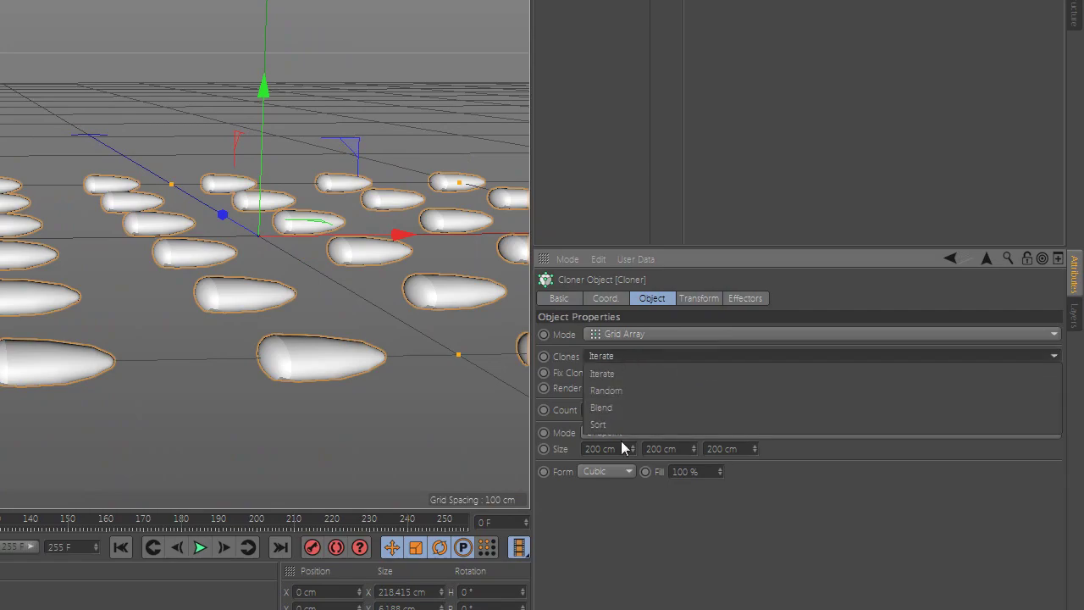
click(624, 418)
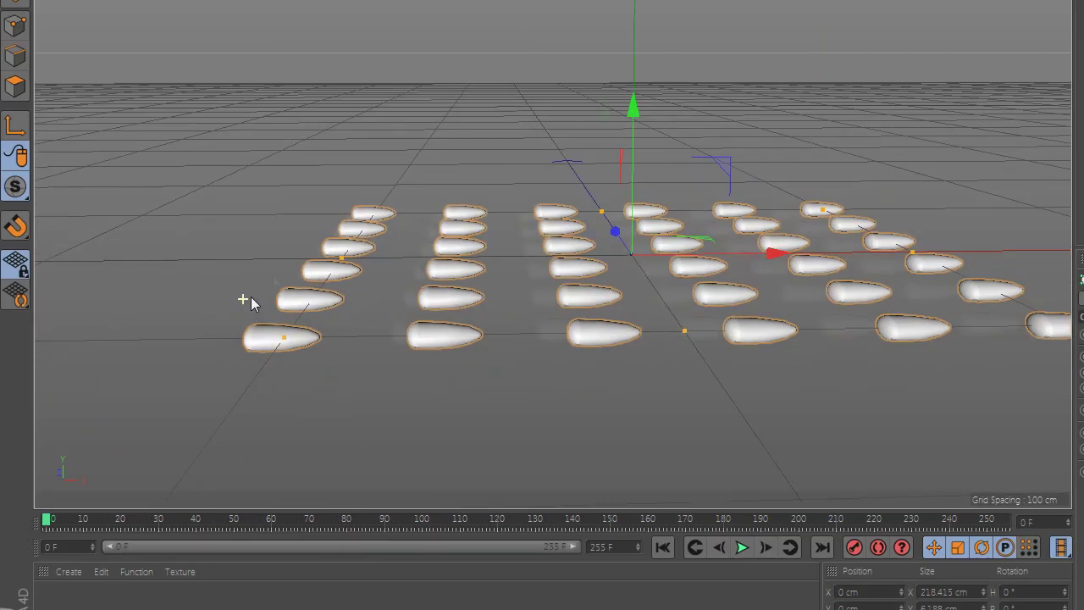
scroll(245, 298, down, 1)
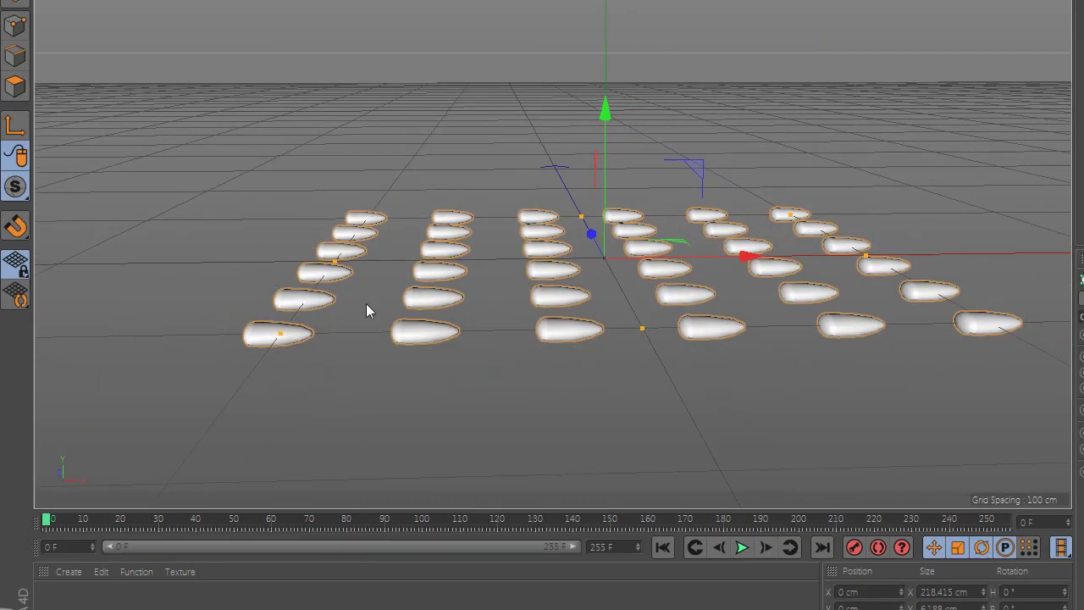
alt+drag(366, 304, 401, 293)
scroll(401, 288, down, 5)
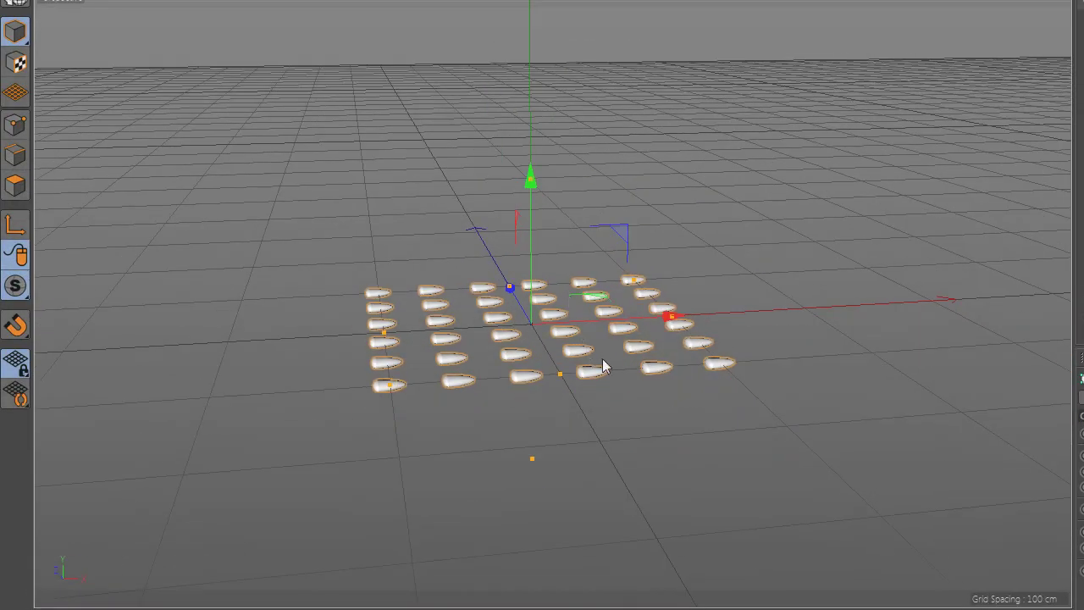
scroll(604, 366, up, 5)
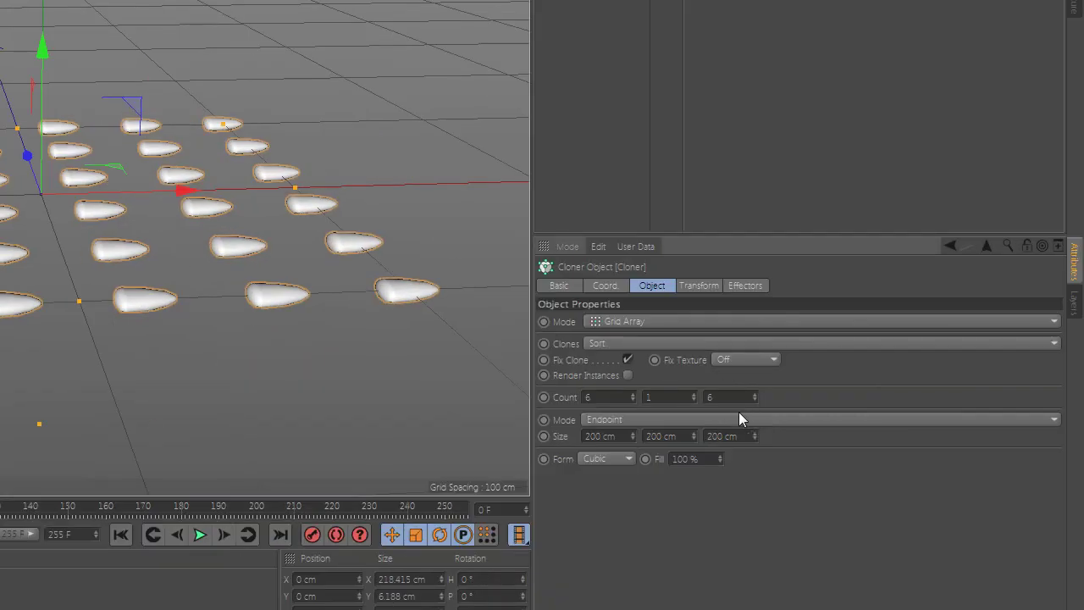
click(738, 417)
click(641, 449)
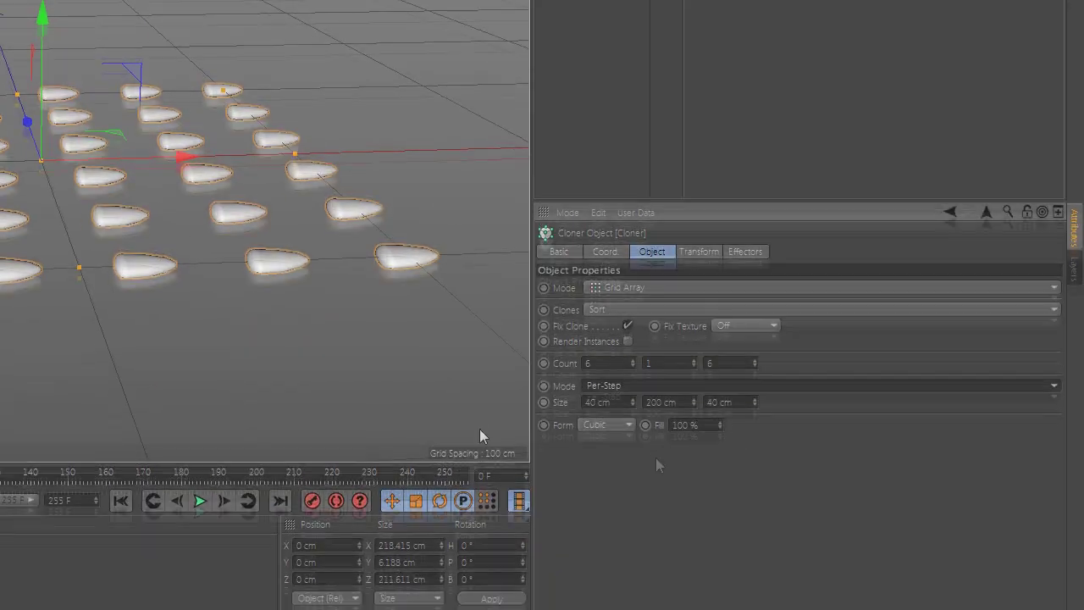
scroll(74, 209, down, 2)
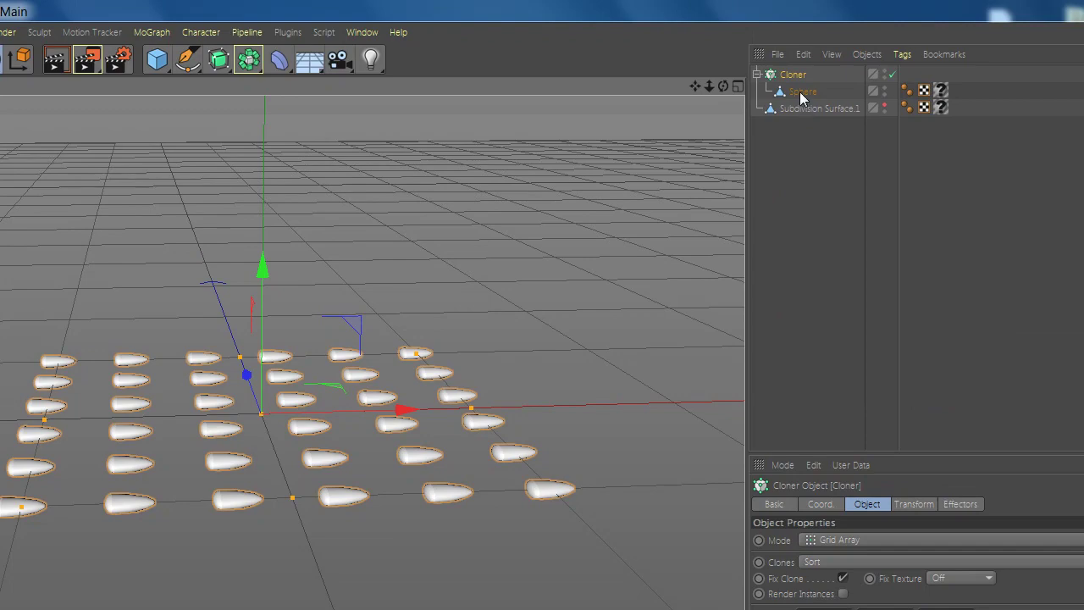
Select the Cloner and add a Plain effector to it
click(800, 92)
click(801, 75)
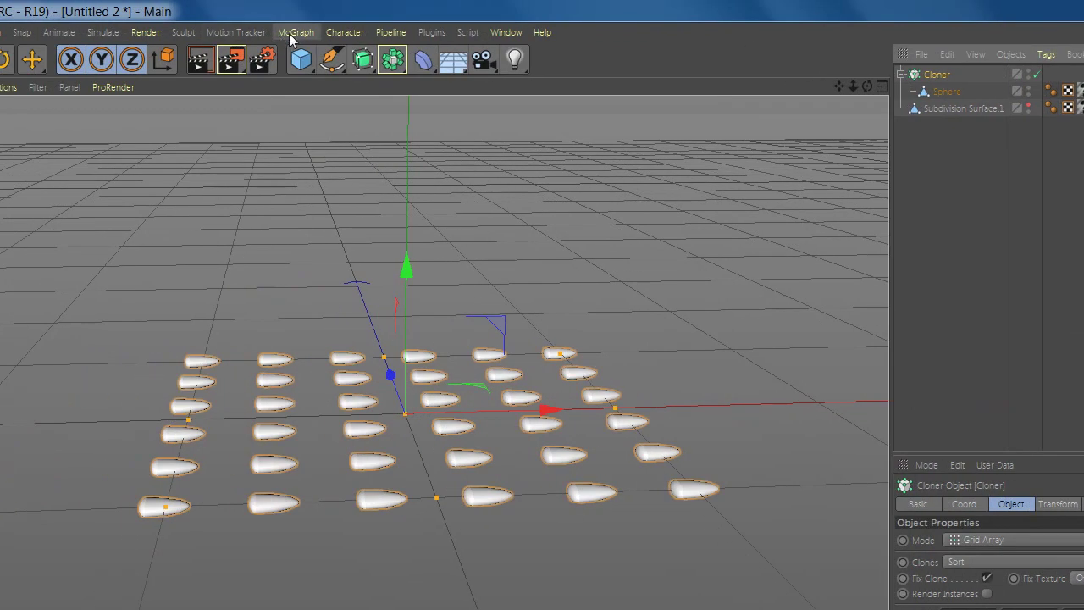
click(151, 31)
mouse_move(200, 60)
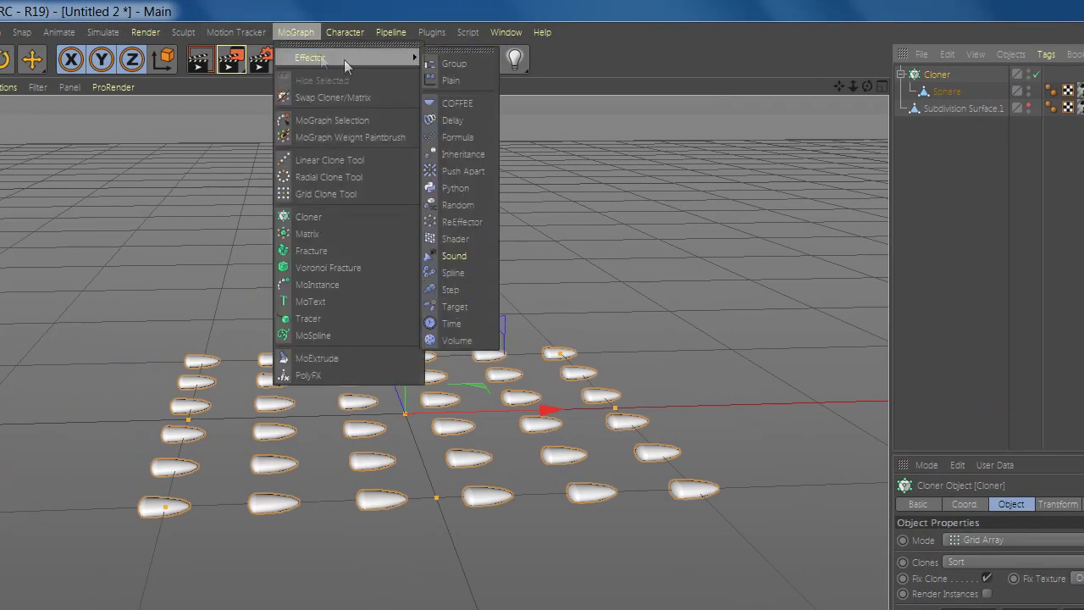
click(449, 80)
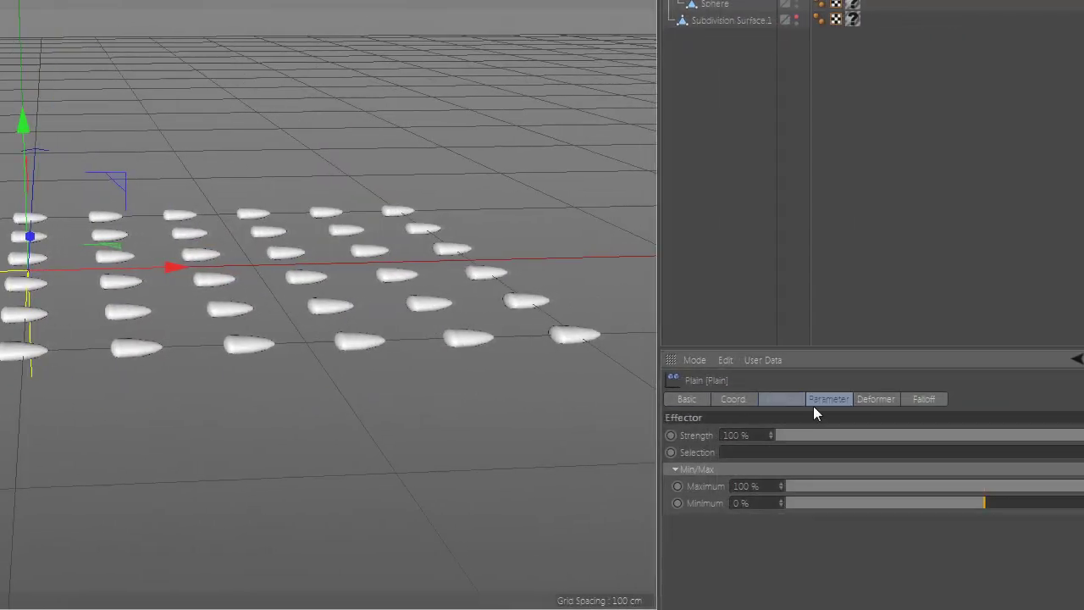
Enable scale with Uniform Scale in the Plain effector's parameters and set it to 0.64
click(815, 403)
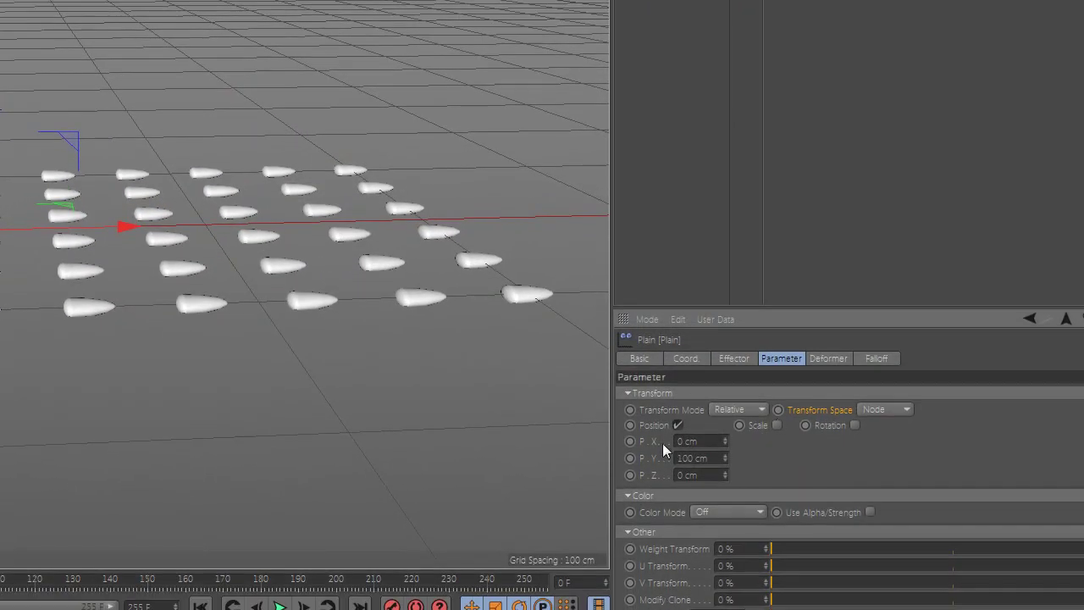
click(739, 425)
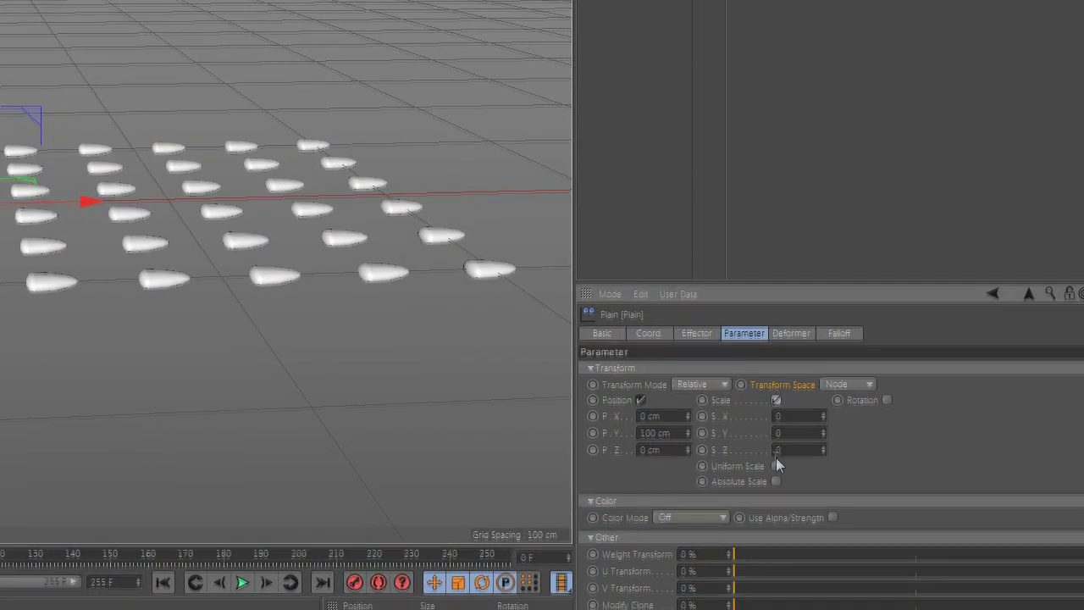
click(797, 411)
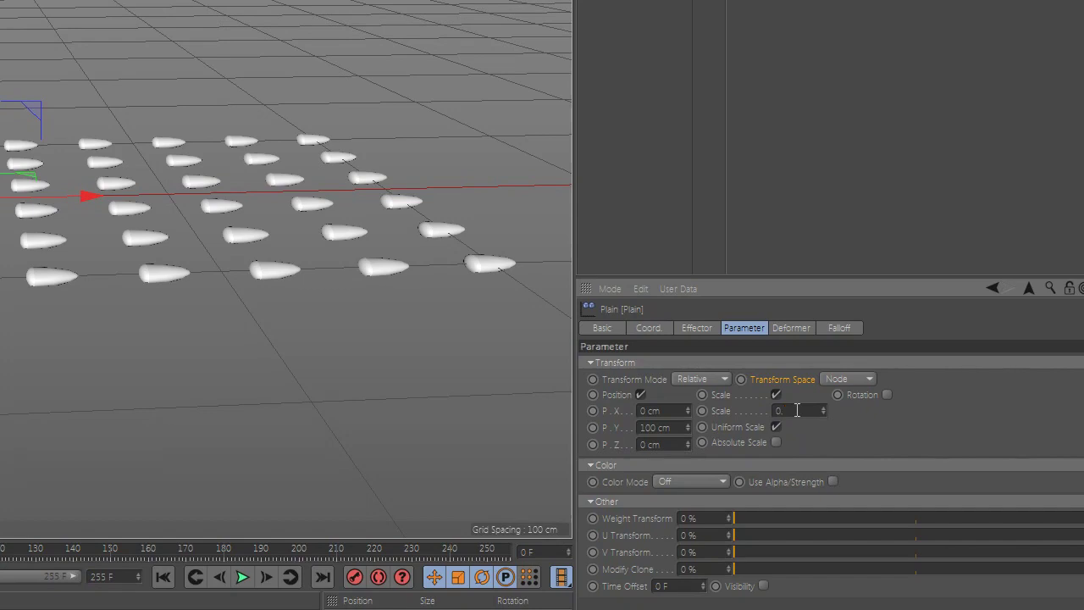
text(.64)
key(Return)
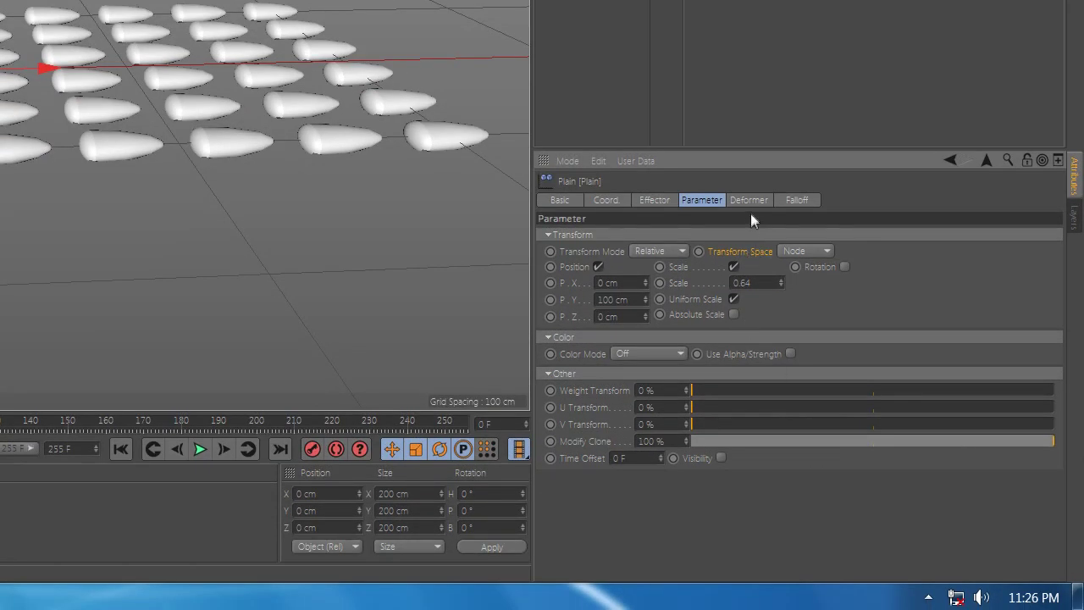
Set the Plain effector's falloff shape to Source
click(749, 200)
click(785, 201)
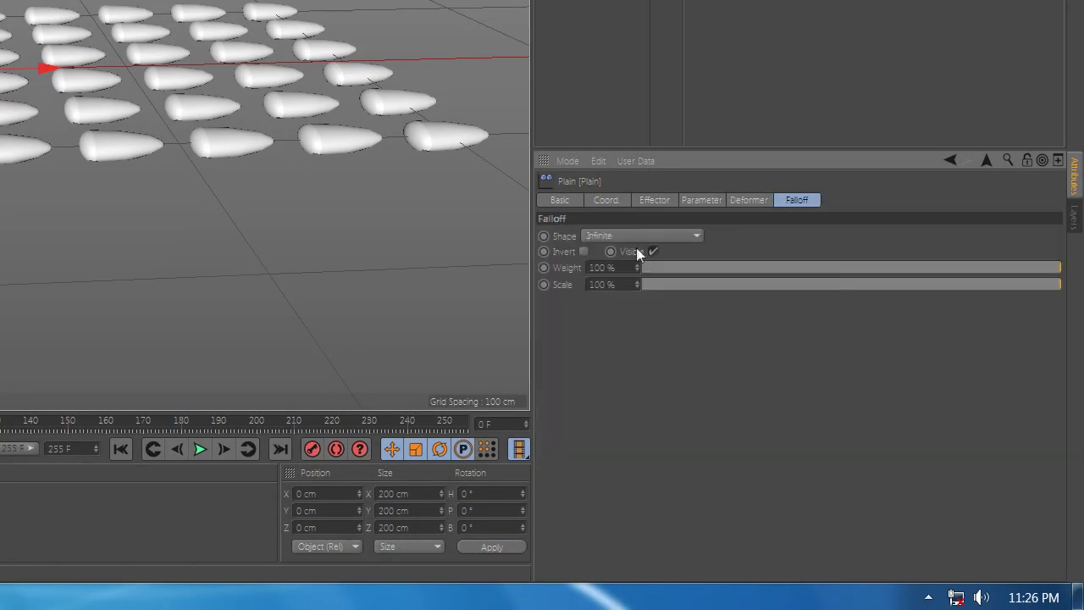
click(644, 236)
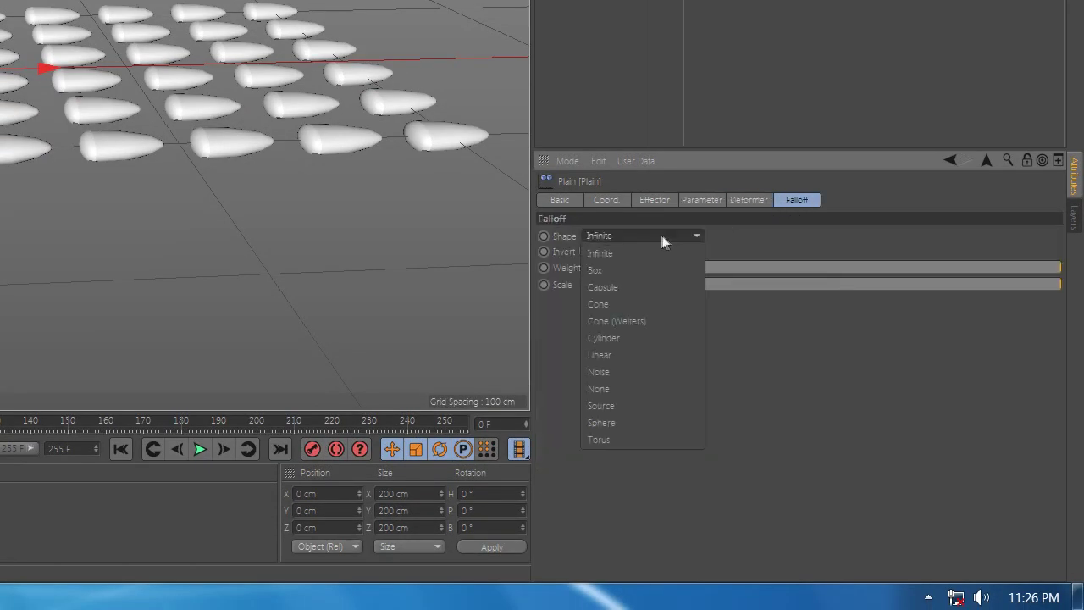
click(637, 406)
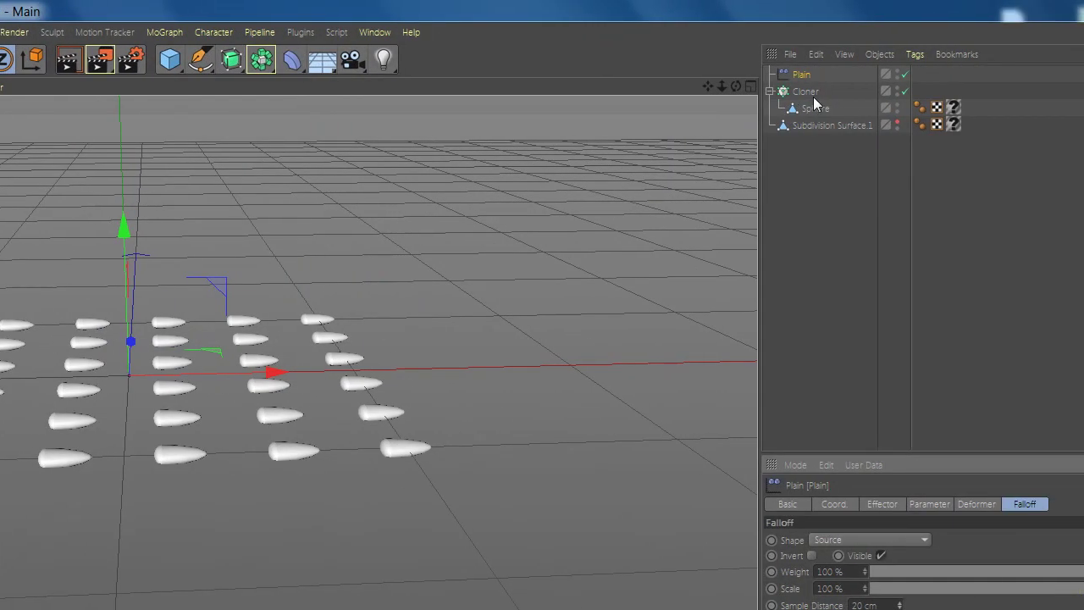
Add a particle Emitter to the scene
click(805, 91)
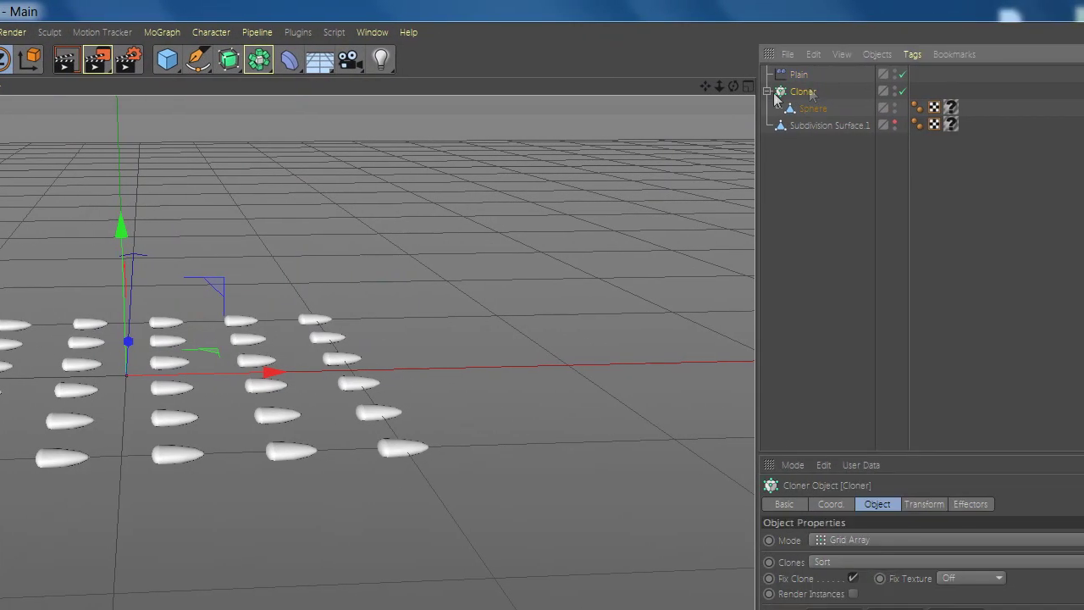
click(162, 34)
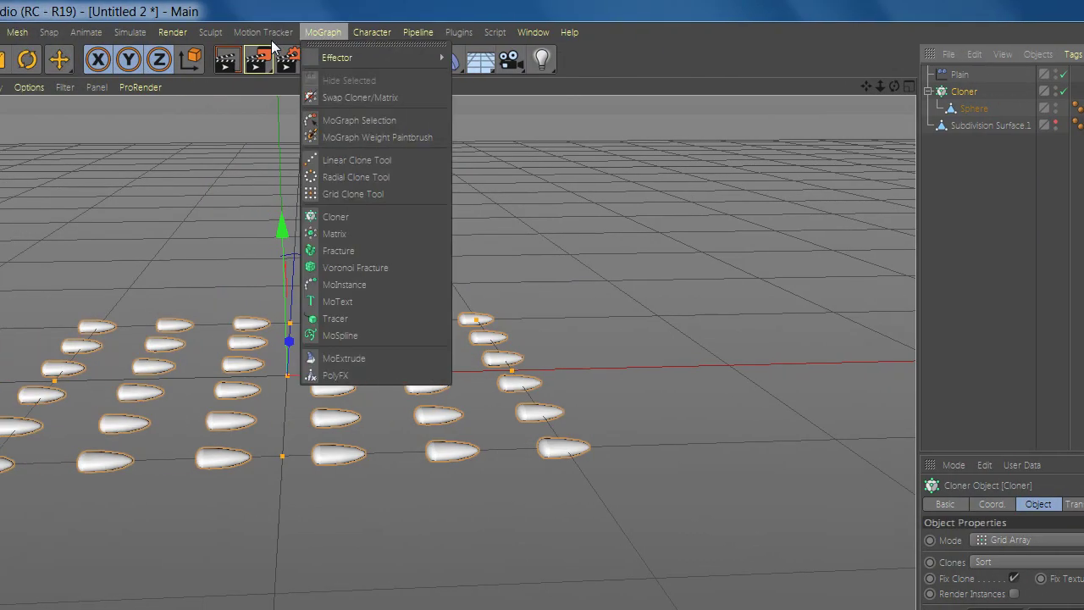
mouse_move(271, 37)
mouse_move(279, 99)
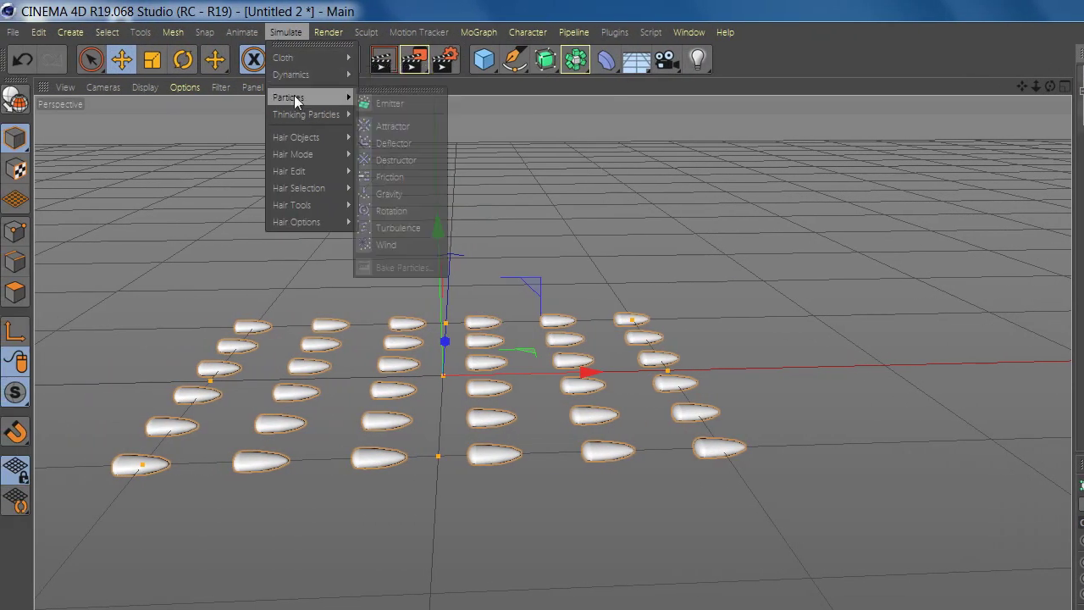
click(366, 102)
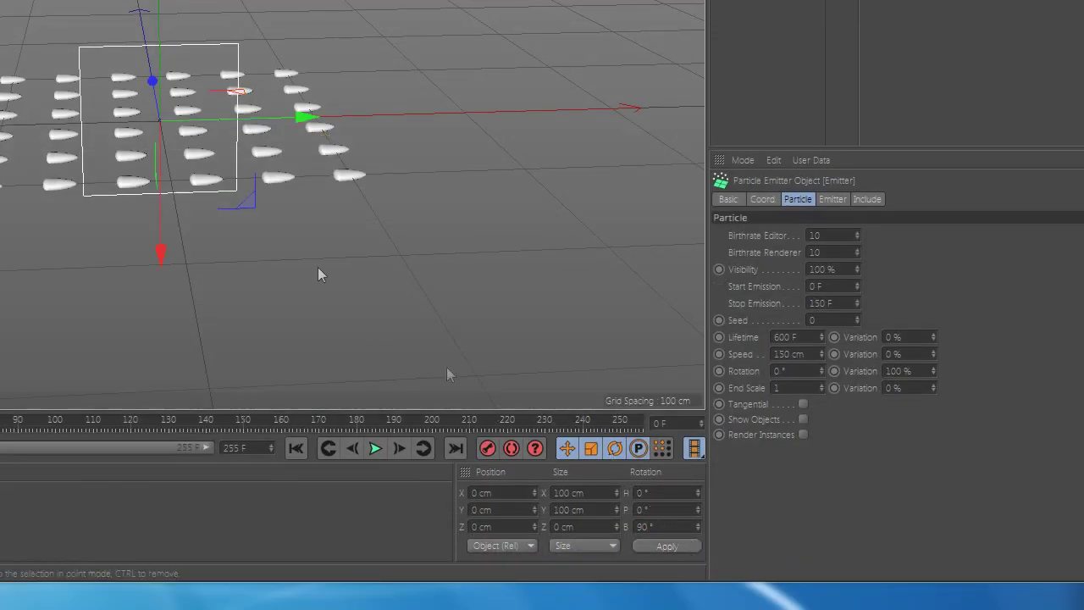
Set the Emitter's bank rotation to 0° and pitch it to lie flat with its Z axis pointing down
alt+drag(87, 179, 89, 138)
alt+right_drag(89, 138, 89, 213)
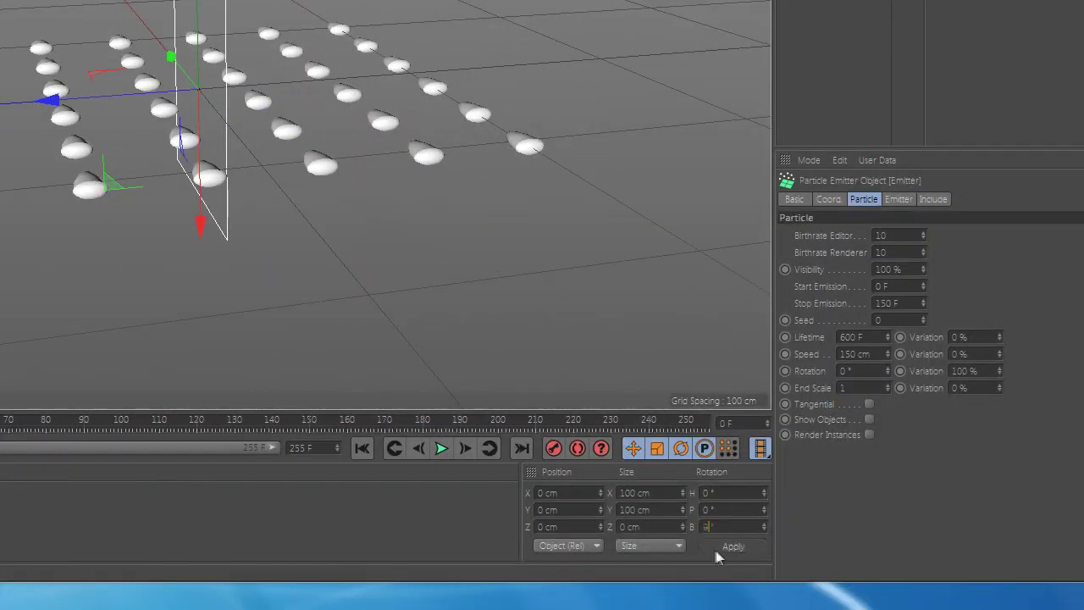
click(734, 549)
drag(727, 510, 649, 513)
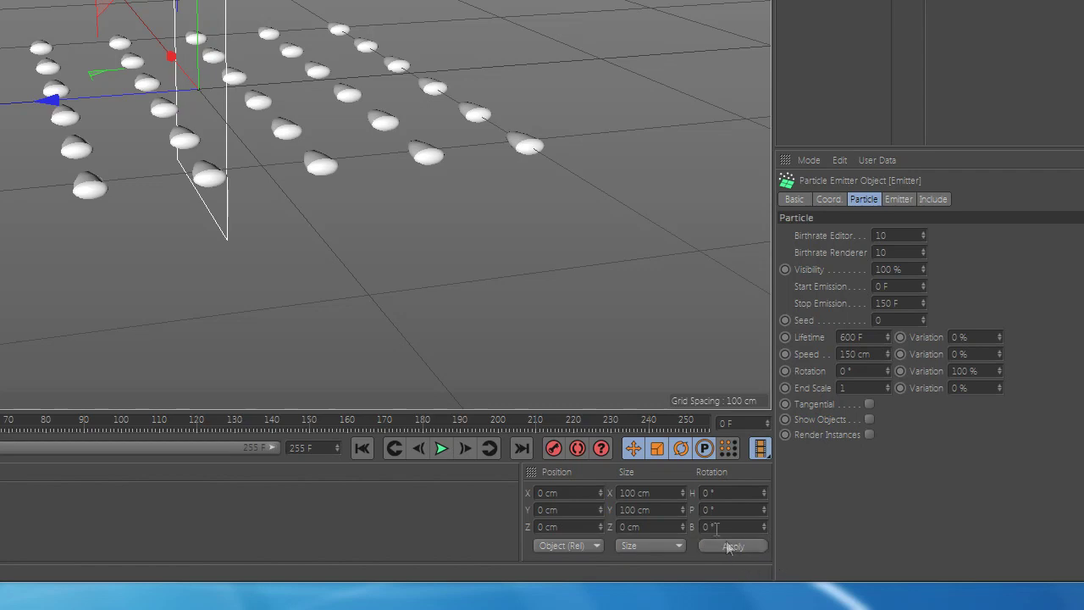
drag(726, 509, 684, 508)
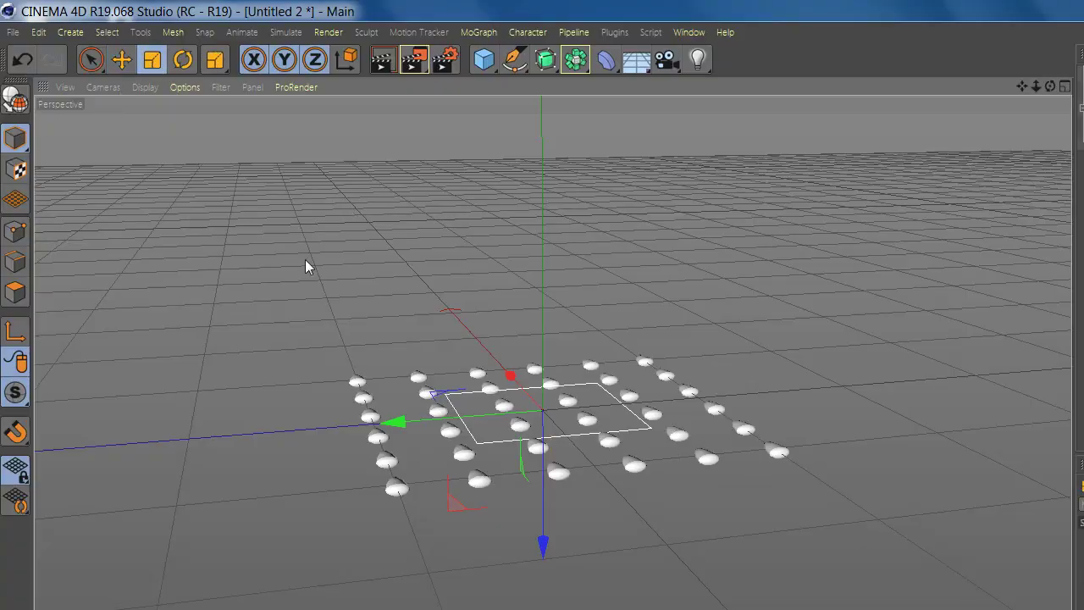
Scale the Emitter up to about 247% so its frame encloses the whole grid of clones
drag(700, 345, 983, 345)
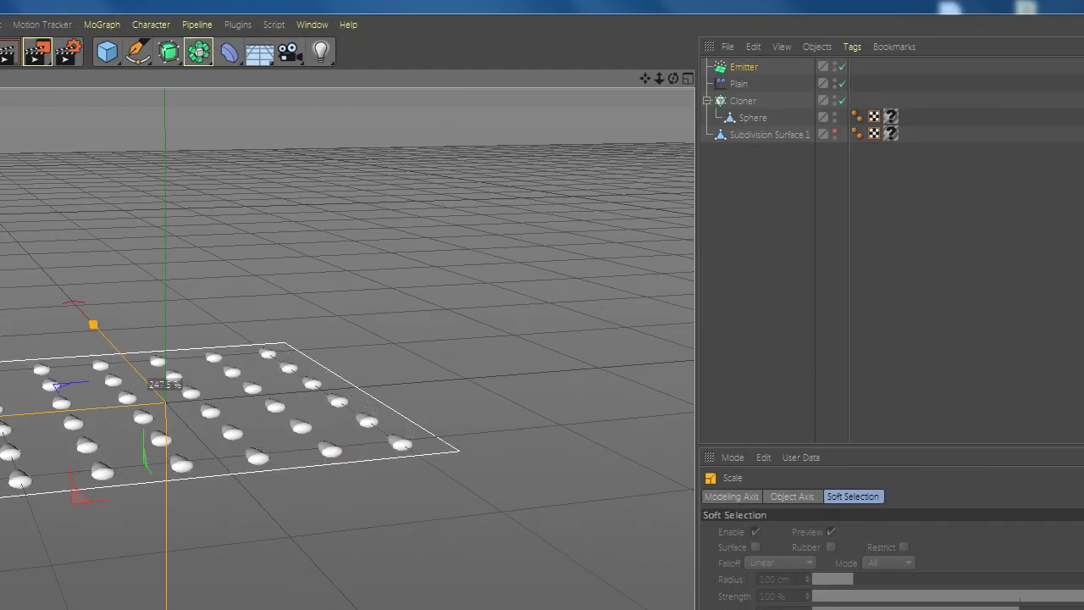
drag(367, 410, 339, 398)
alt+drag(114, 310, 127, 428)
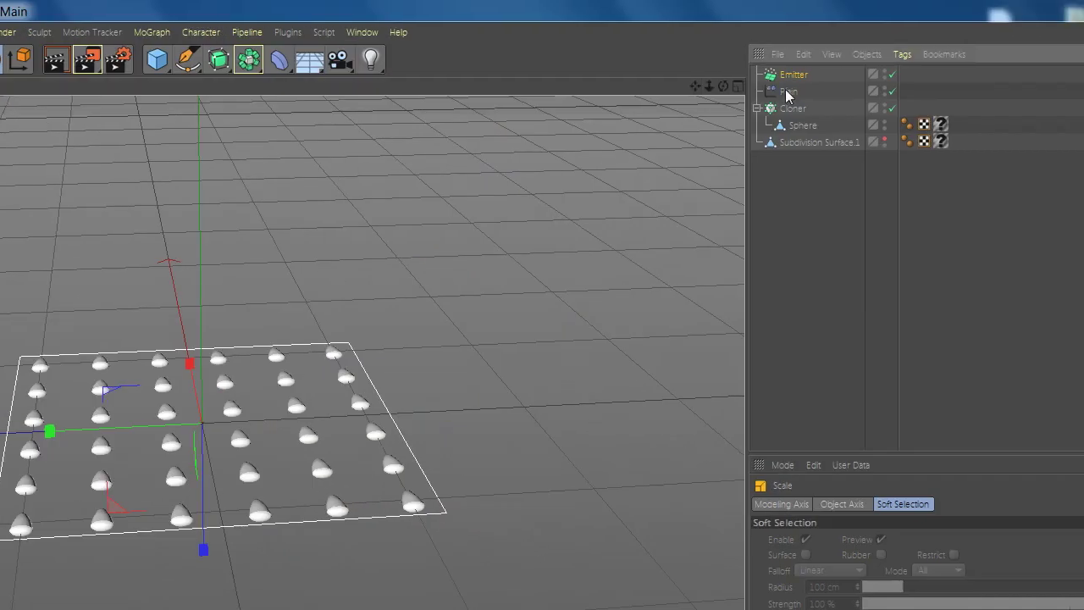
Set the Emitter's editor and renderer birthrates to 55, stop emission at 255 F and speed to 0
click(794, 75)
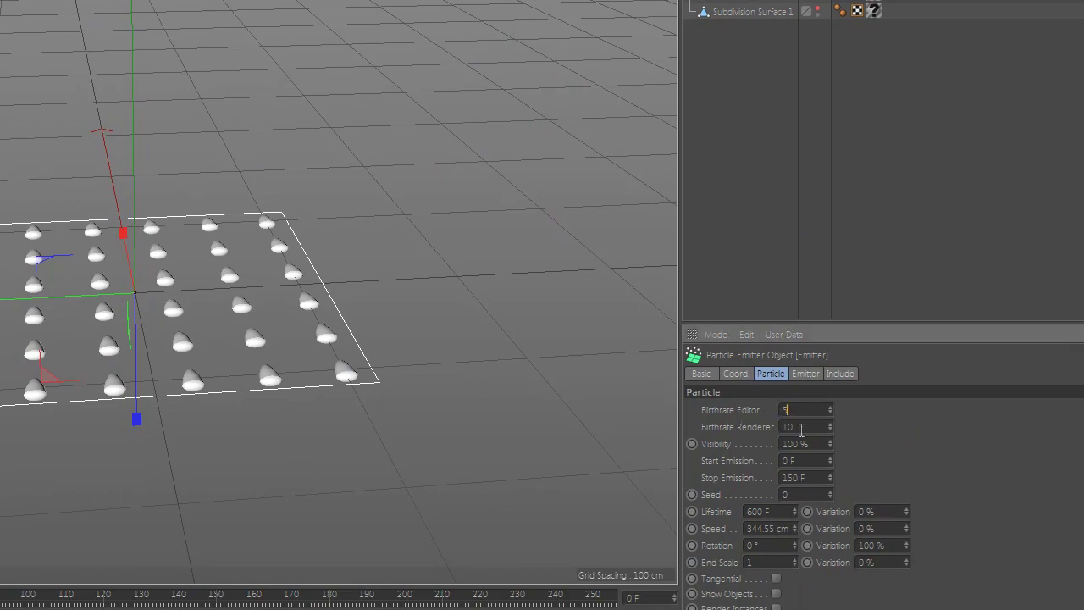
text(55)
drag(810, 478, 708, 496)
text(255)
key(Return)
text(0)
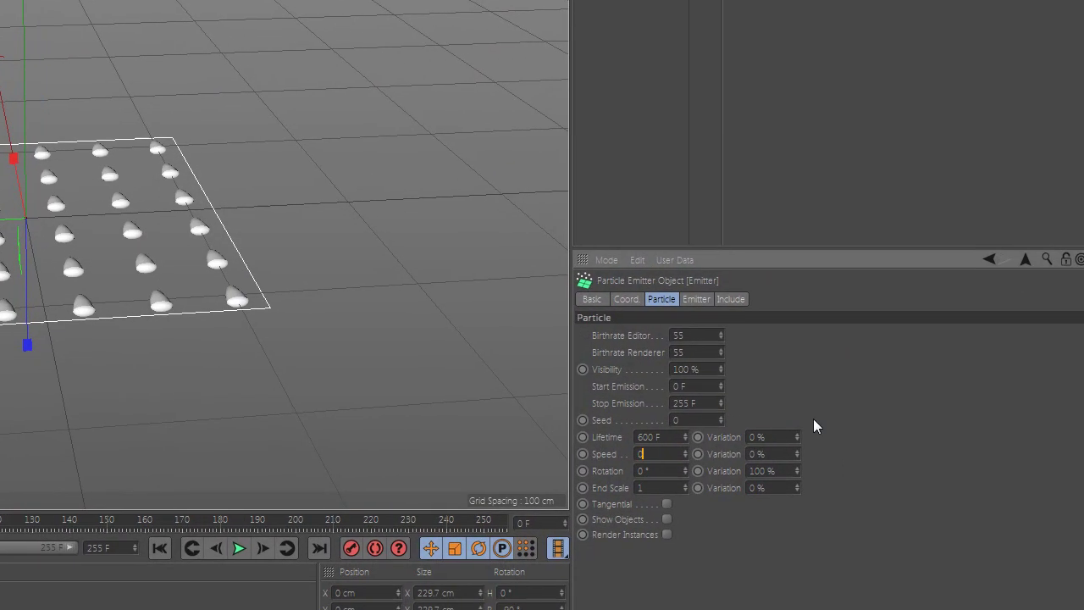
key(Return)
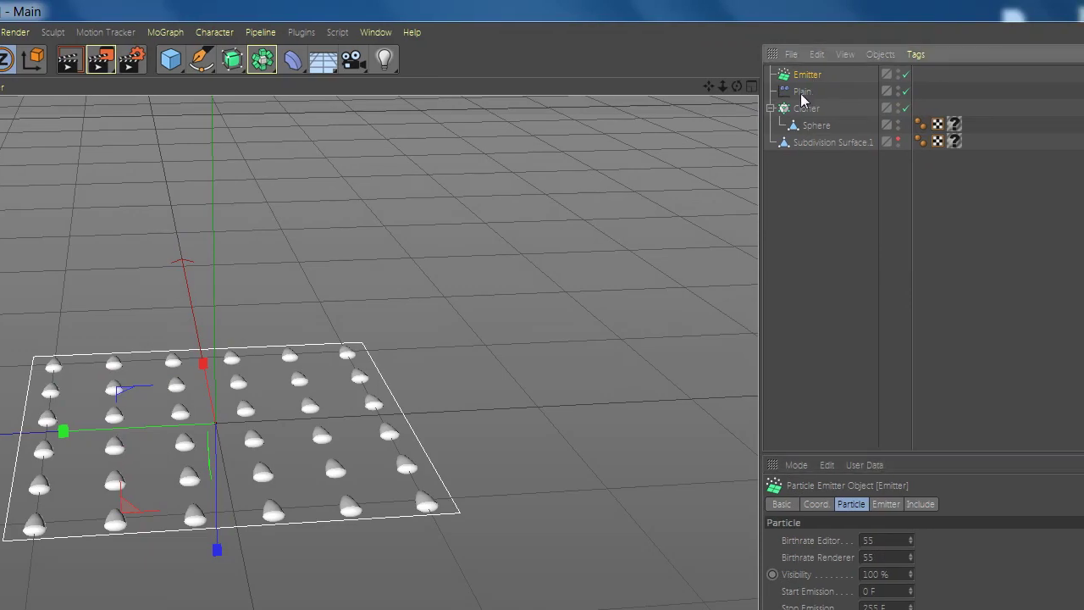
Assign the Emitter as the source link of the Plain effector's falloff
click(802, 93)
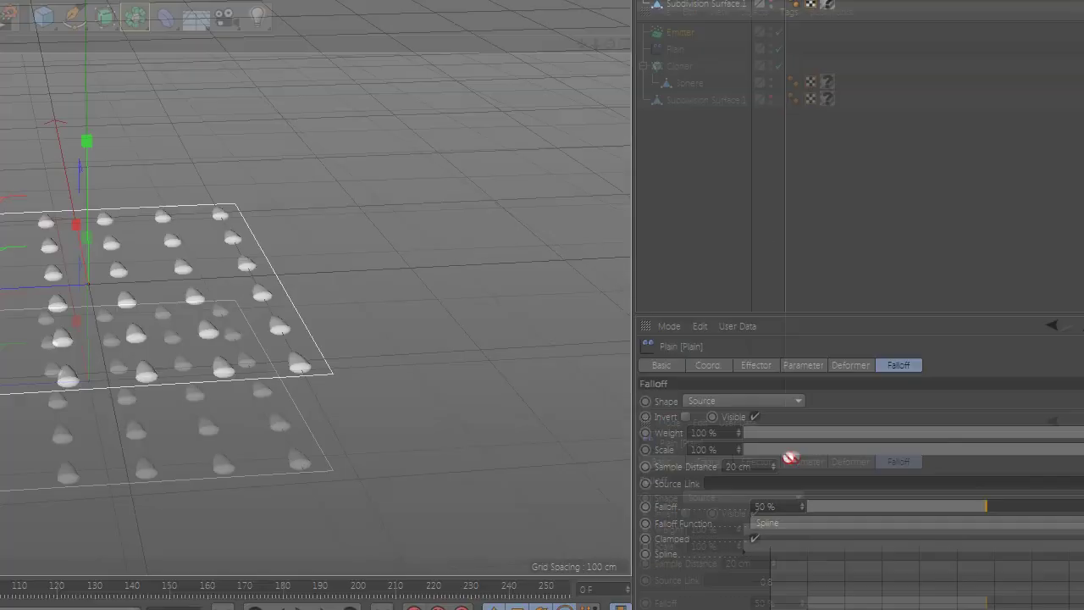
drag(790, 457, 780, 487)
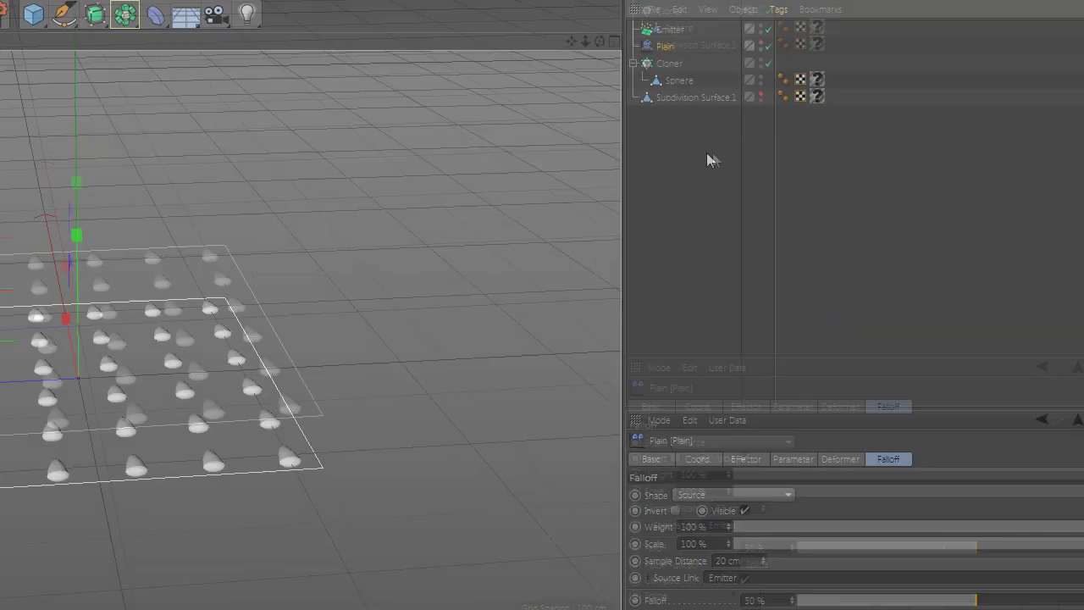
Add a Random effector to the Cloner
click(662, 111)
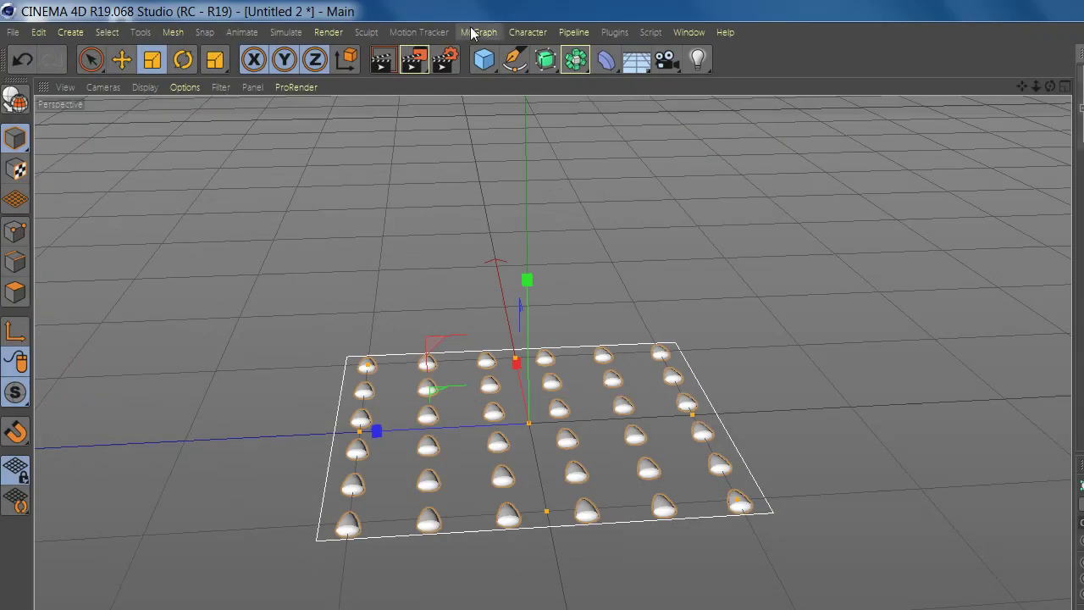
click(28, 31)
mouse_move(58, 57)
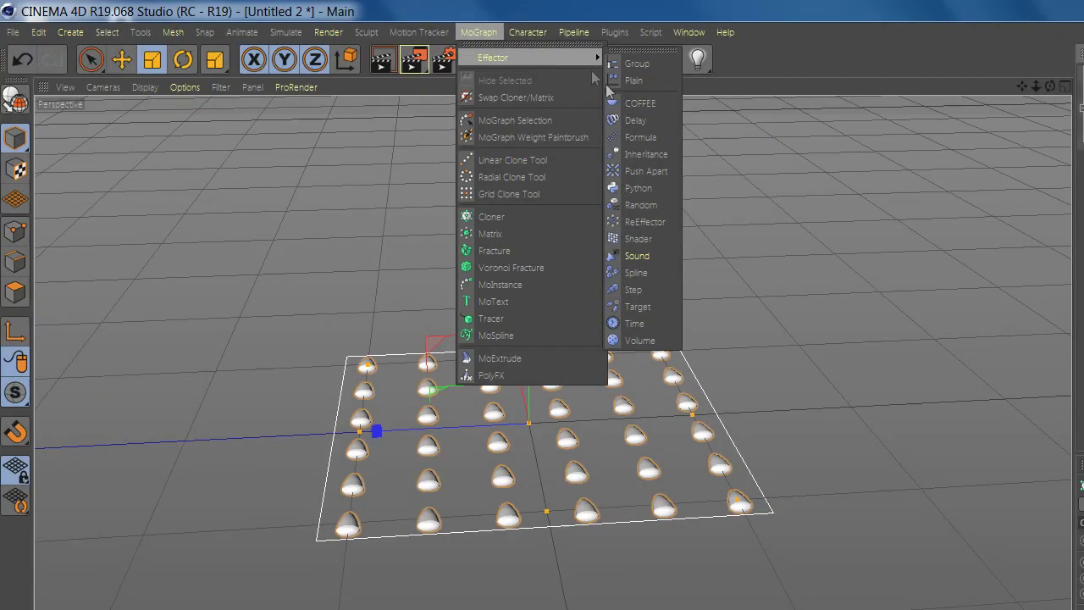
click(640, 204)
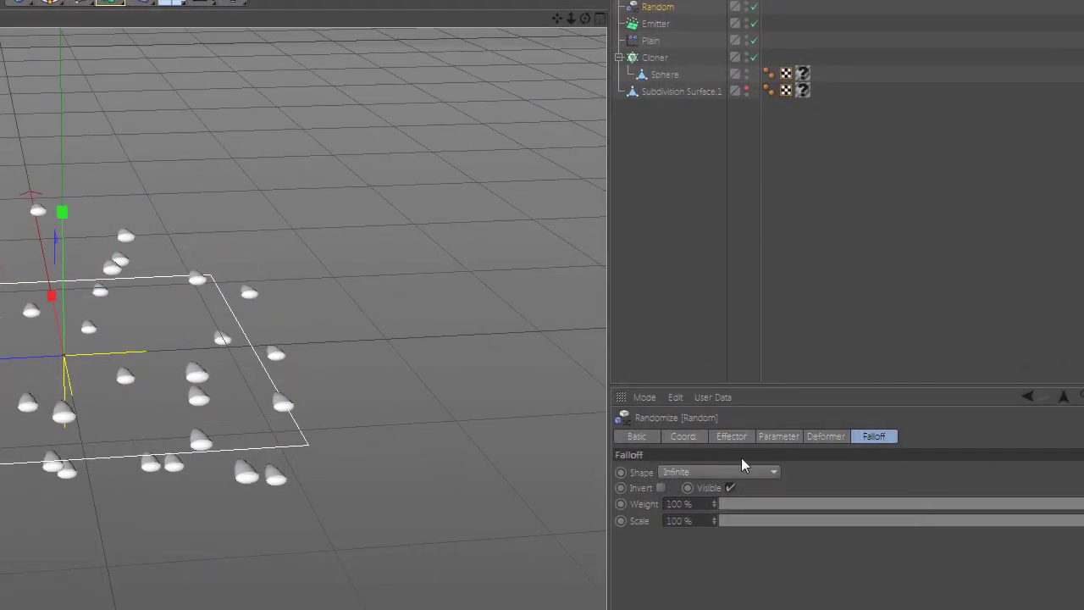
Set the Random effector's X, Y and Z position variation to 1 cm each
click(733, 437)
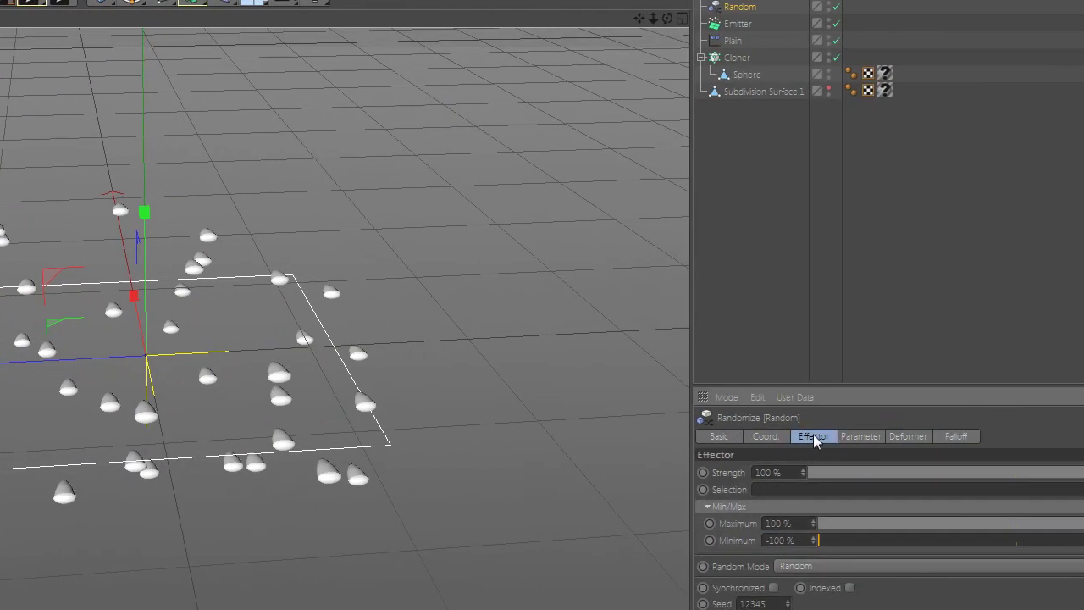
click(820, 437)
drag(744, 535, 694, 536)
text(1)
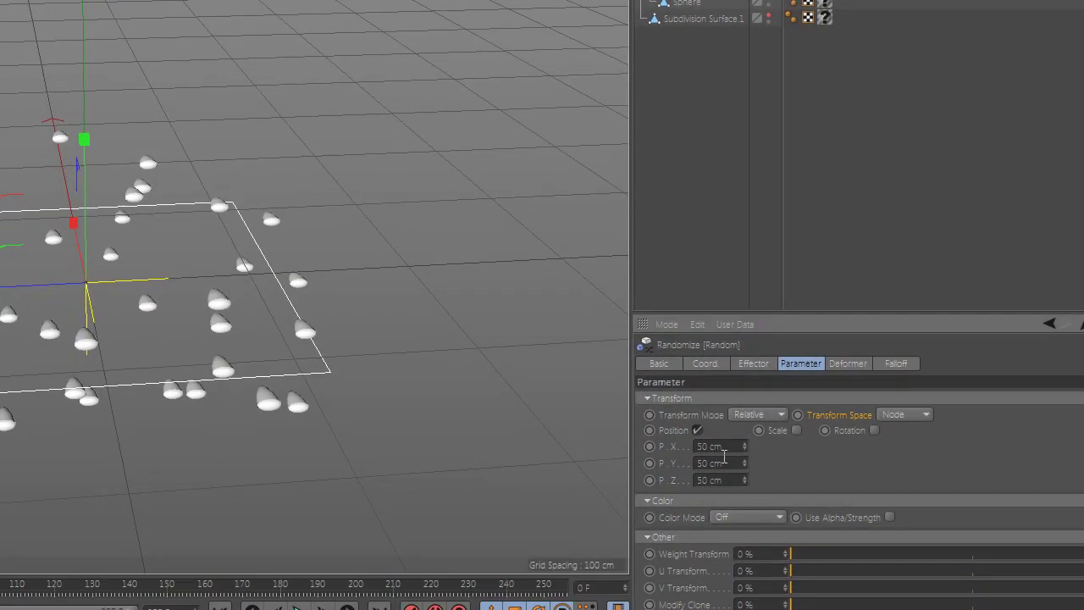
text(1)
drag(728, 444, 810, 479)
text(1)
key(Return)
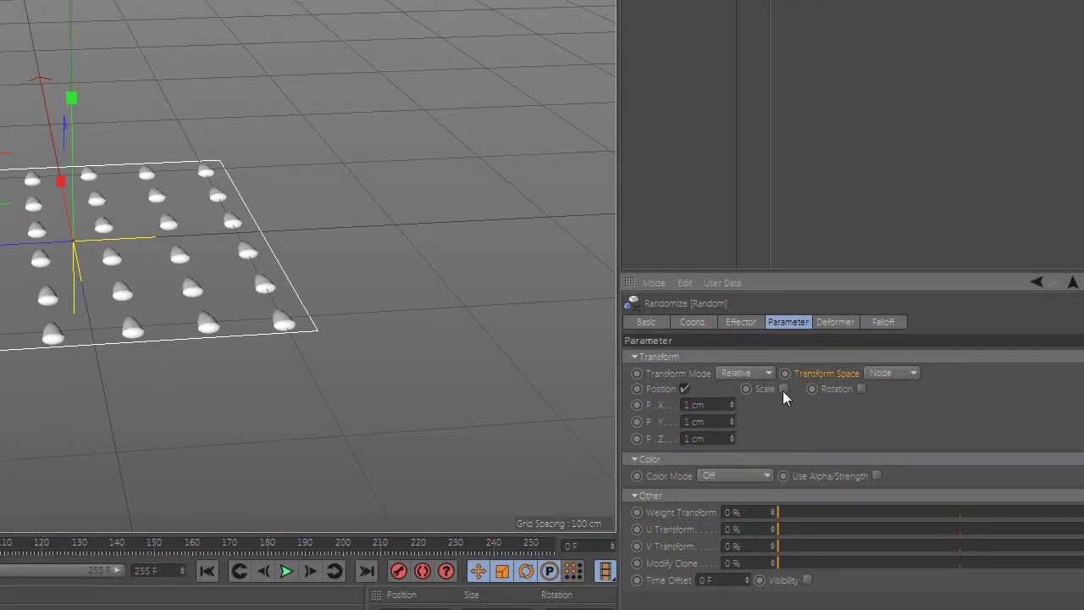
Enable uniform scale variation of 0.15 and rotation variation of 90° on all axes in the Random effector
click(796, 428)
click(820, 455)
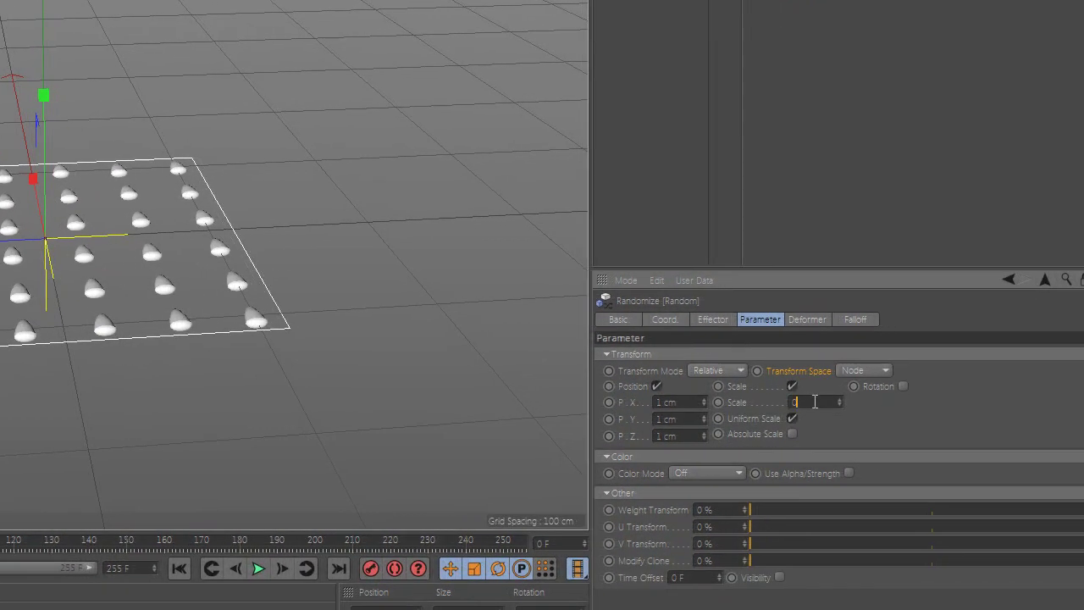
click(811, 404)
text(0.1)
key(Return)
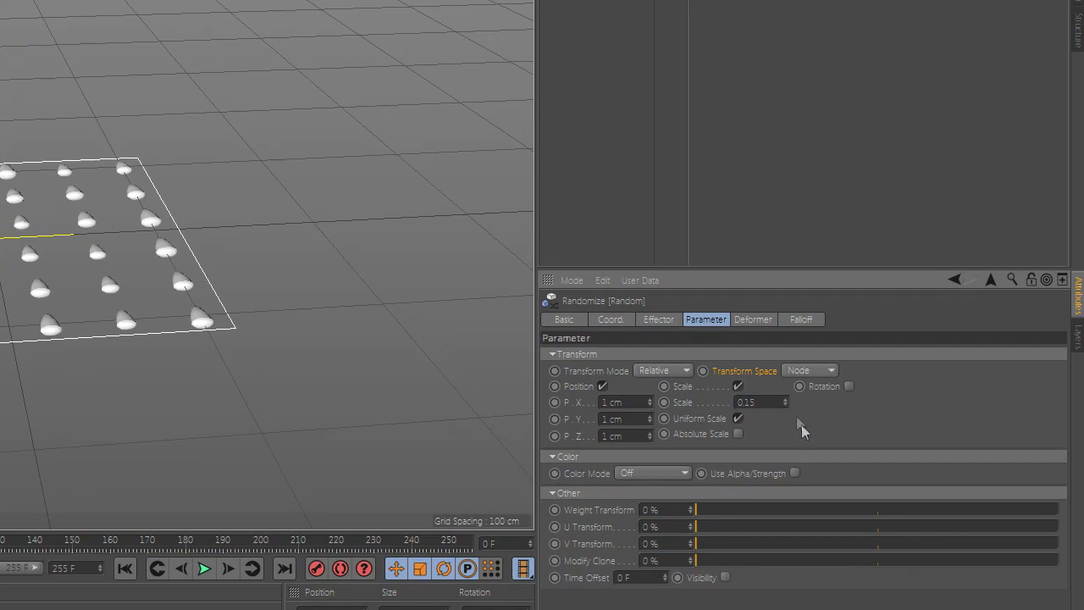
click(848, 386)
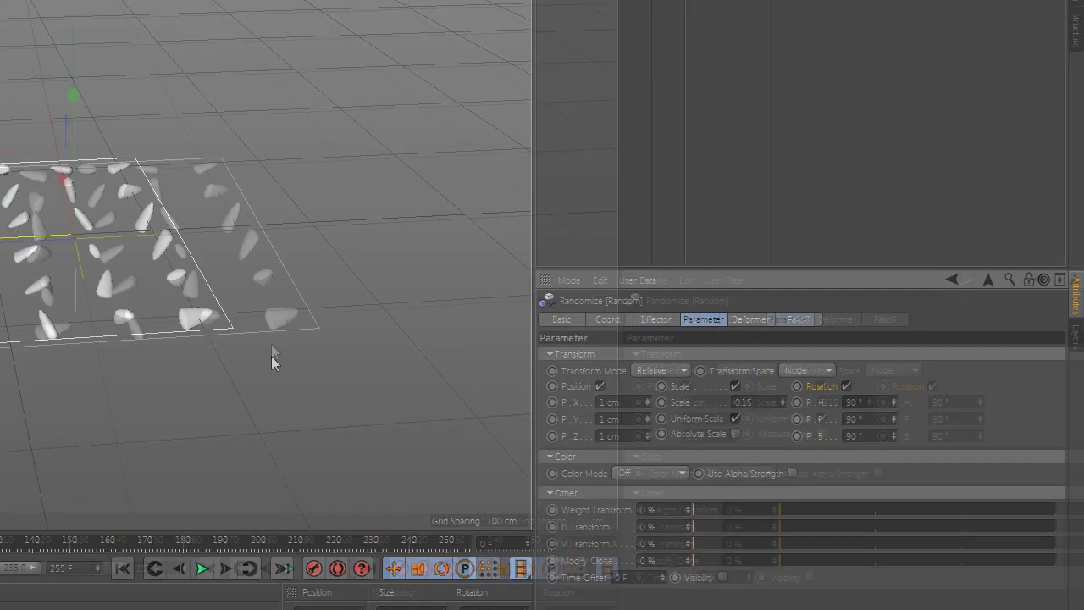
alt+drag(271, 356, 399, 274)
scroll(312, 231, up, 5)
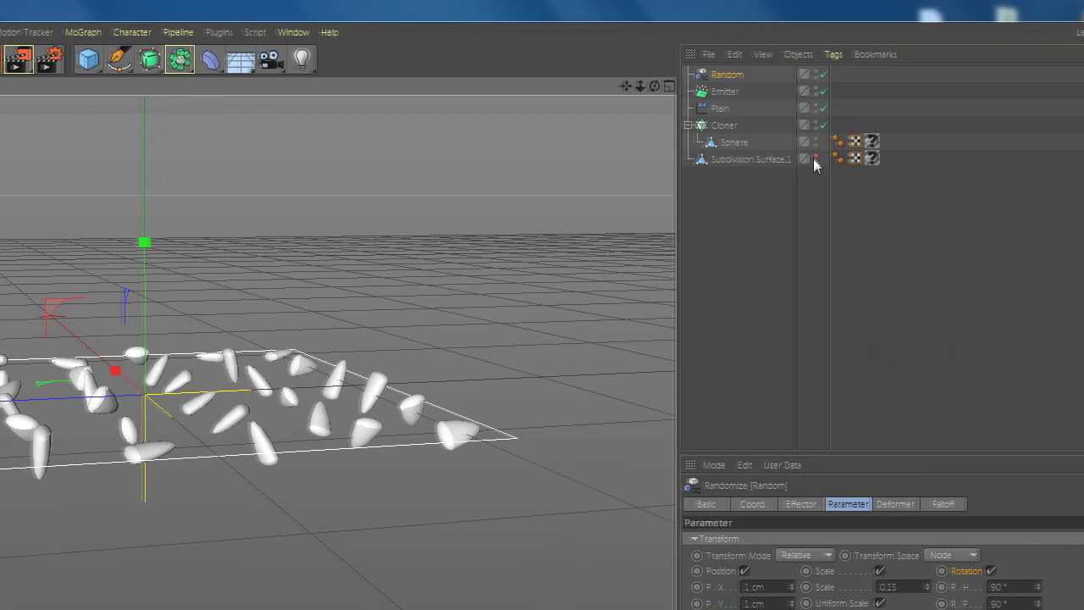
Make the hidden Subdivision Surface.1 visible and nest it in the Cloner below the Sphere
drag(746, 150, 745, 148)
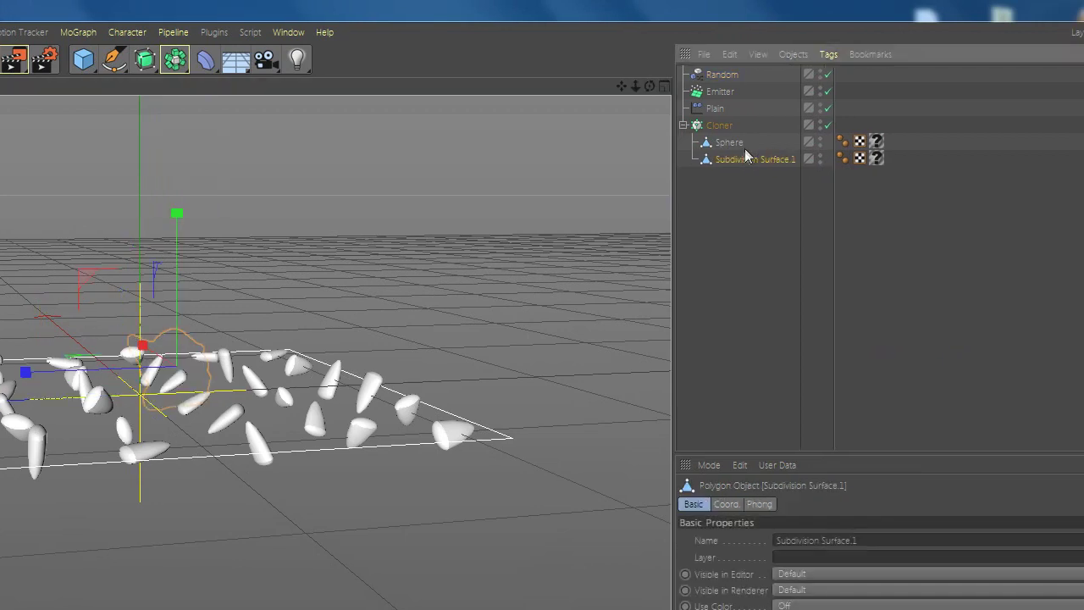
click(733, 266)
Add a Floor object and lower it slightly beneath the grid of clones
scroll(387, 353, down, 5)
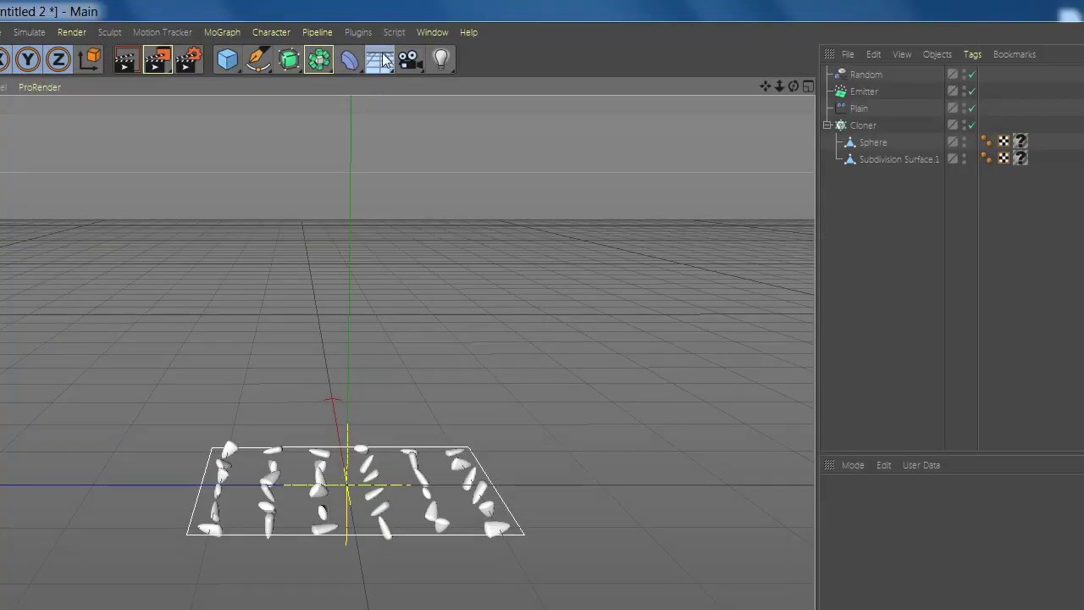
click(384, 59)
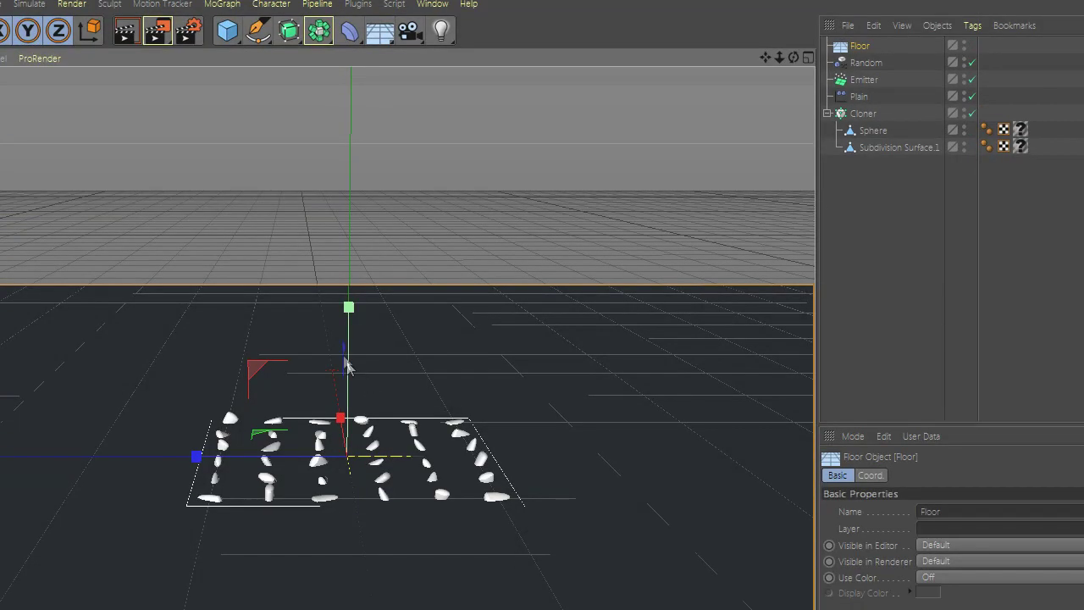
alt+drag(368, 543, 367, 500)
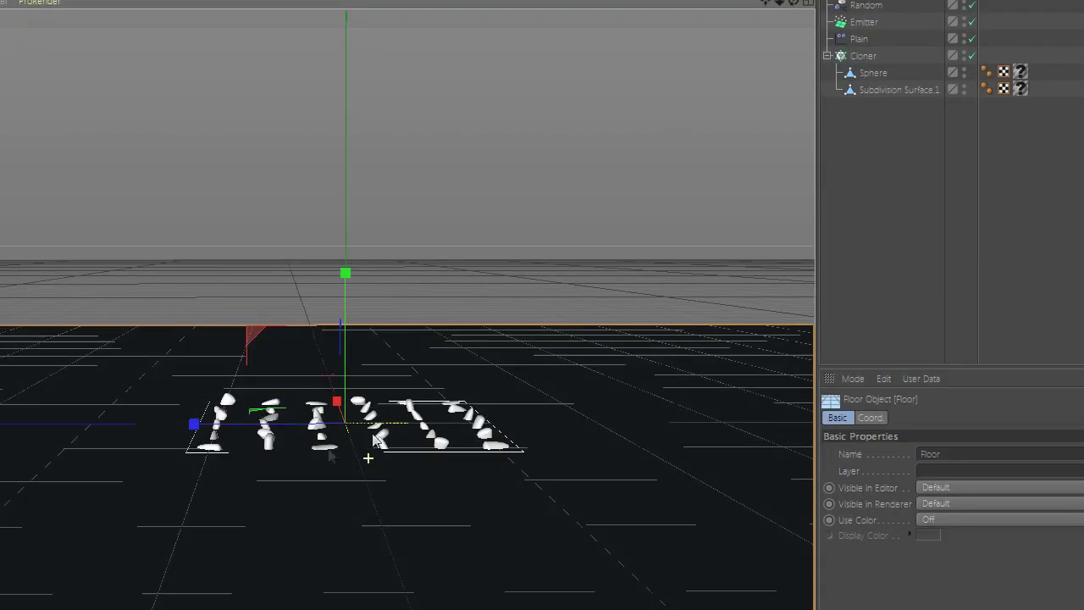
scroll(314, 544, up, 2)
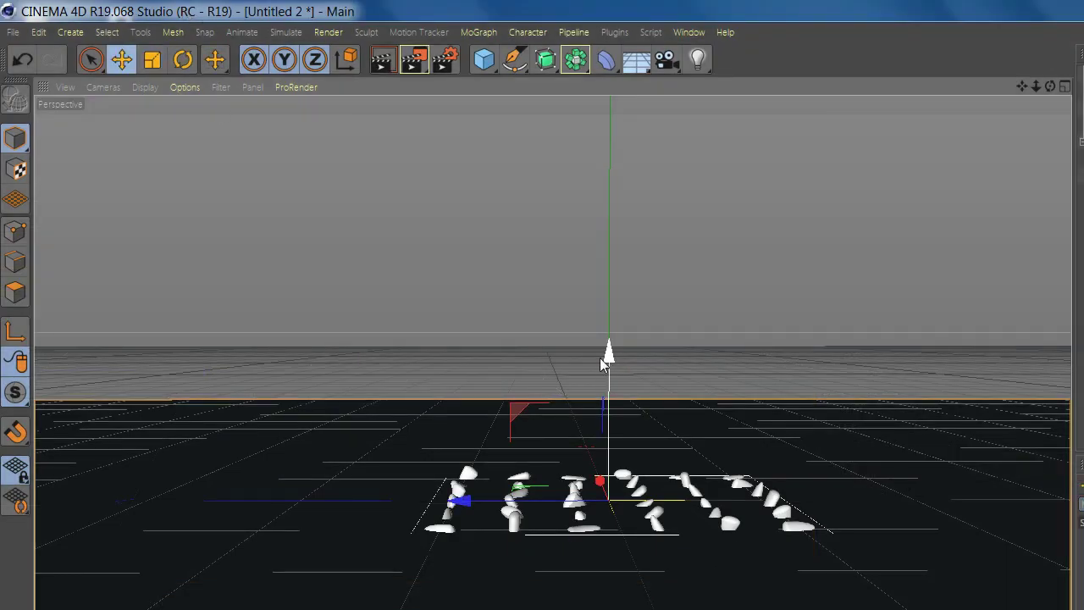
drag(610, 355, 611, 360)
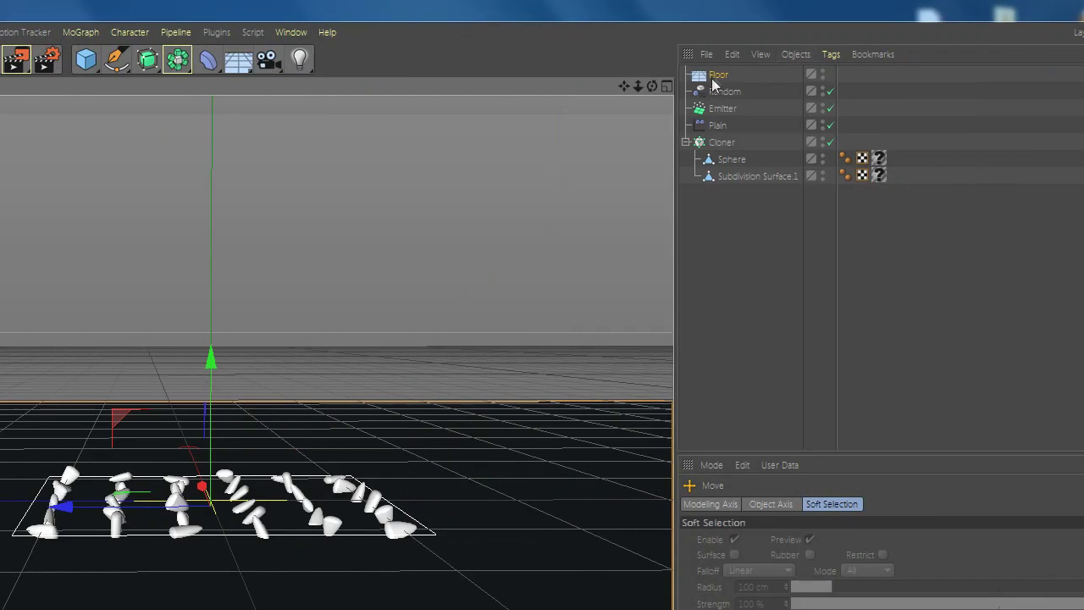
Apply a Collider Body simulation tag to the Floor
right_click(715, 80)
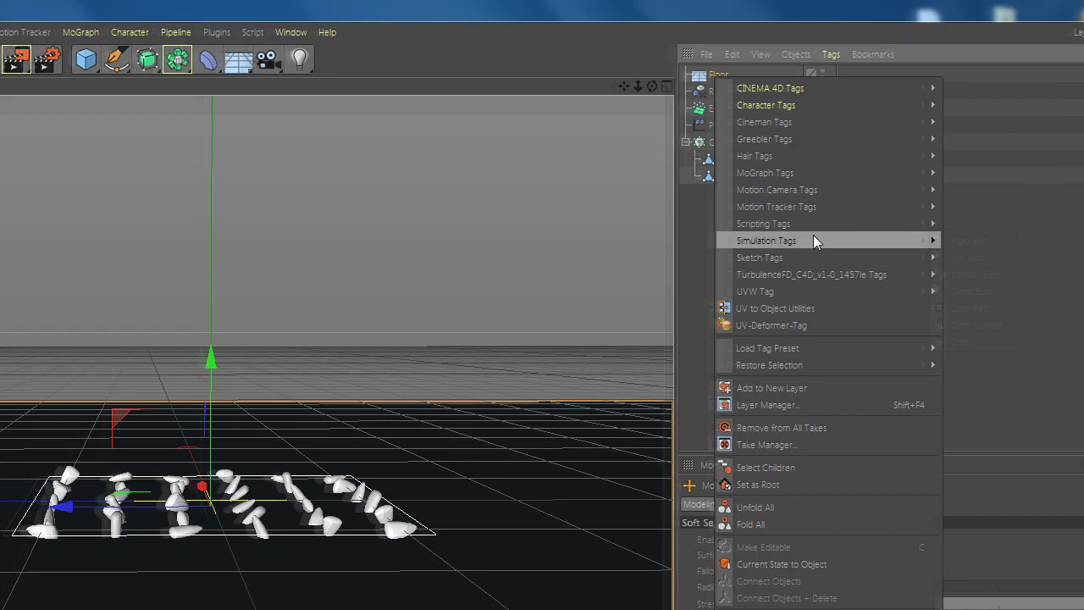
click(835, 281)
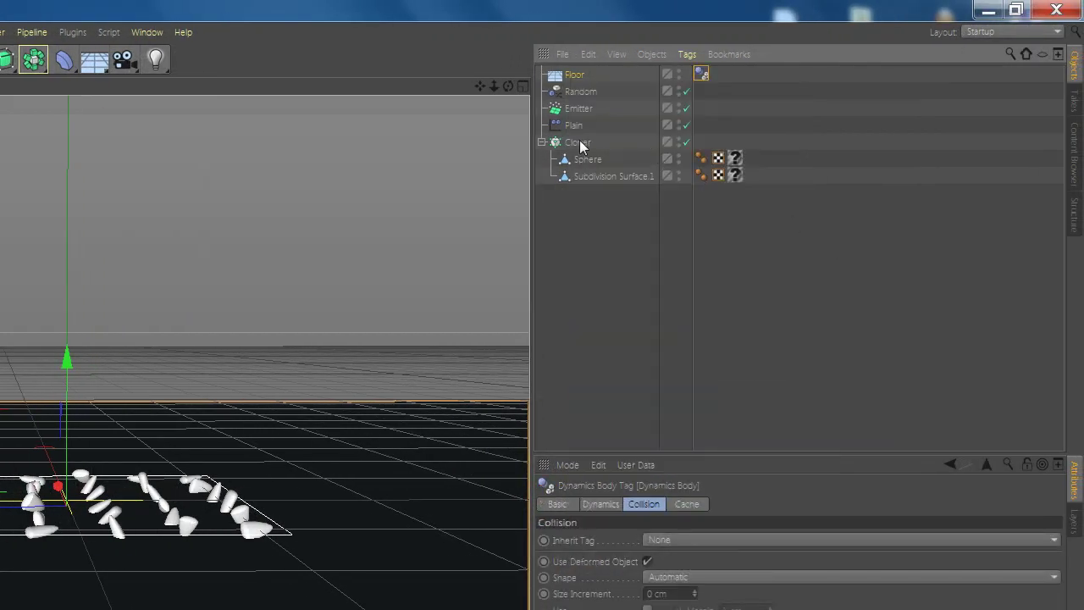
Apply a Rigid Body simulation tag to the Cloner and set its collision's Individual Elements to All
click(581, 144)
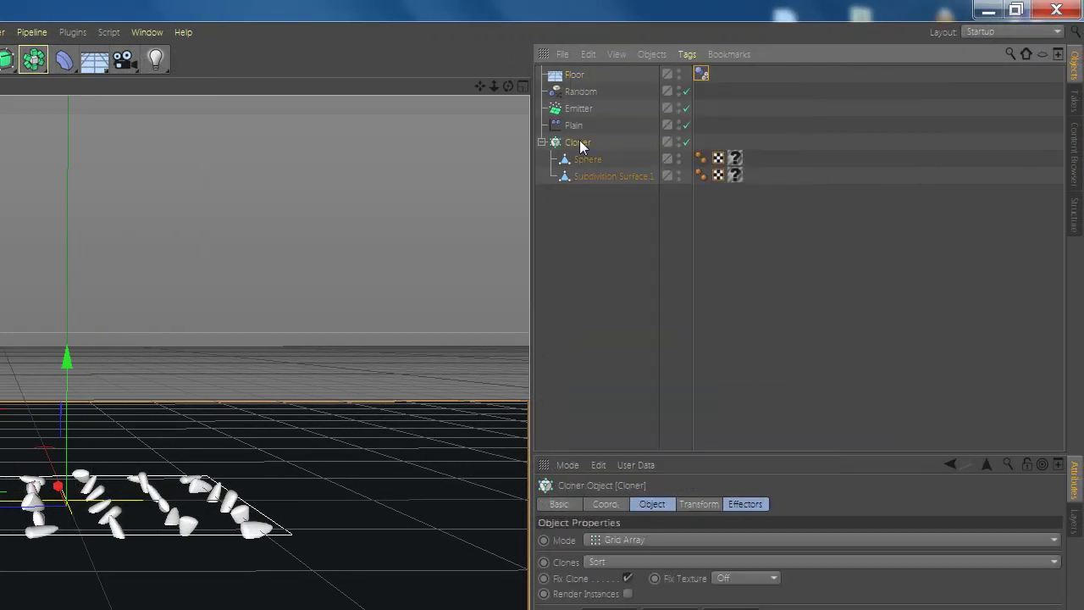
right_click(582, 144)
mouse_move(668, 305)
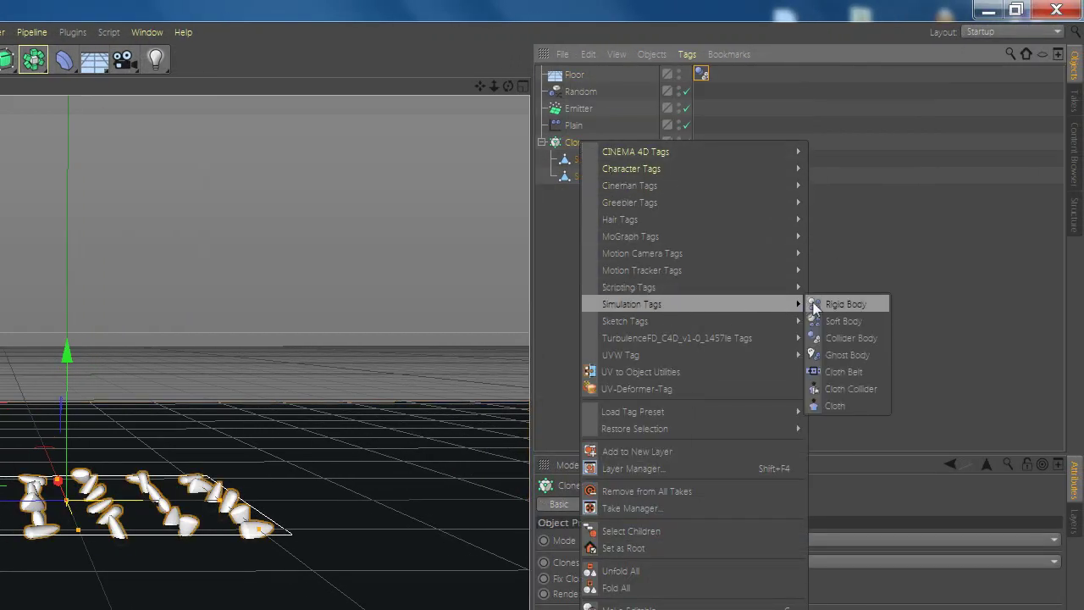
click(839, 304)
click(669, 437)
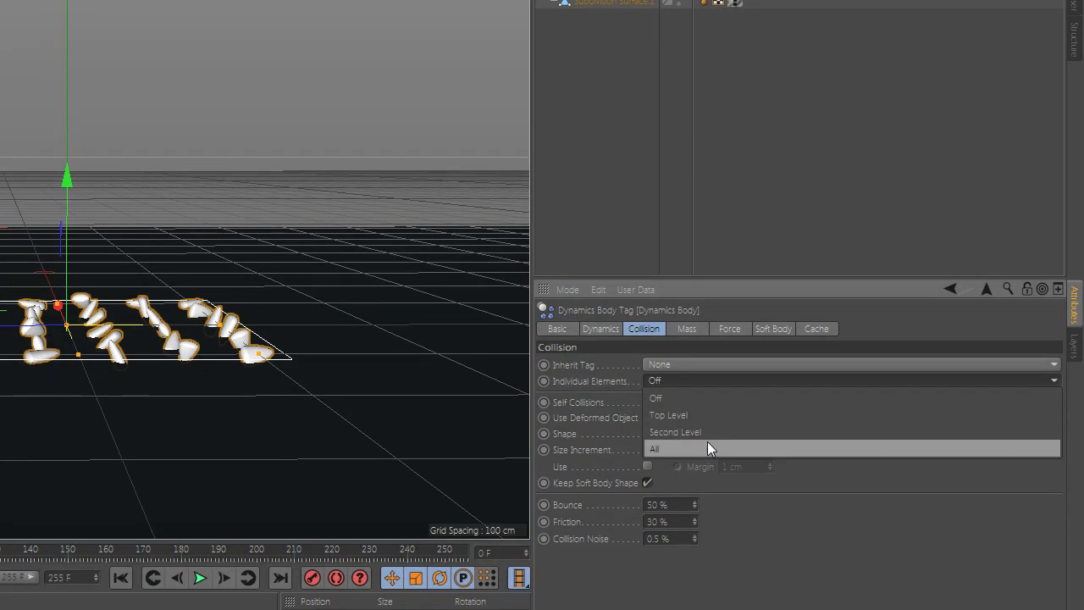
click(708, 448)
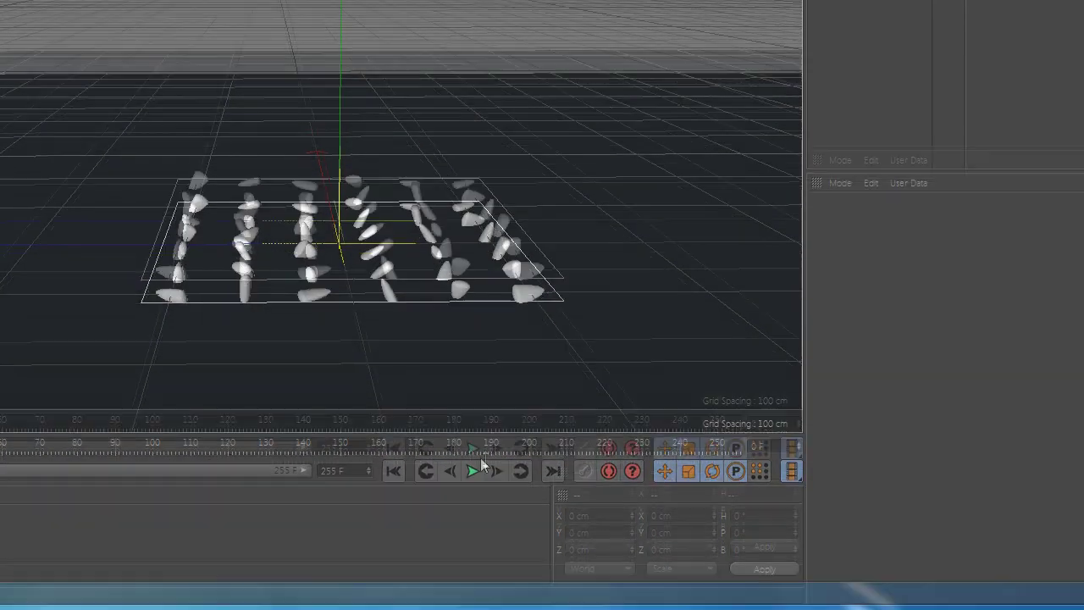